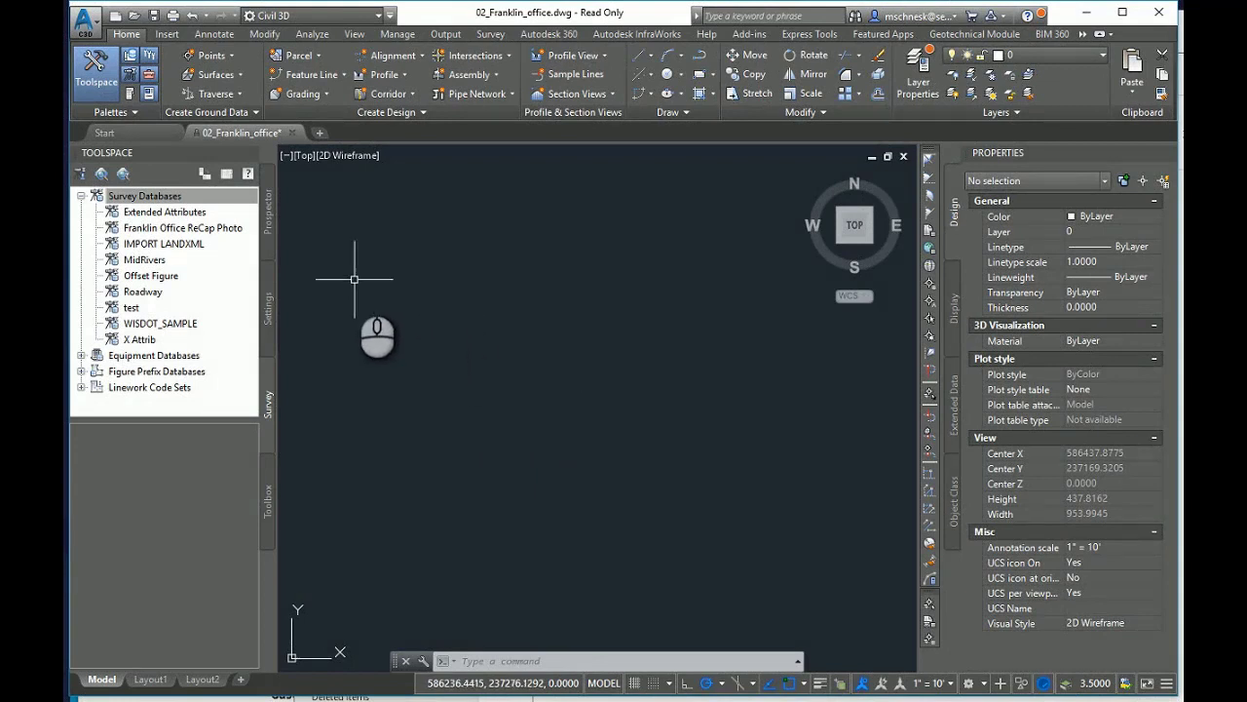
Create a new local survey database named Franklin Office
{"action": "left_click", "coordinate": [147, 197]}
{"action": "right_click", "coordinate": [146, 197]}
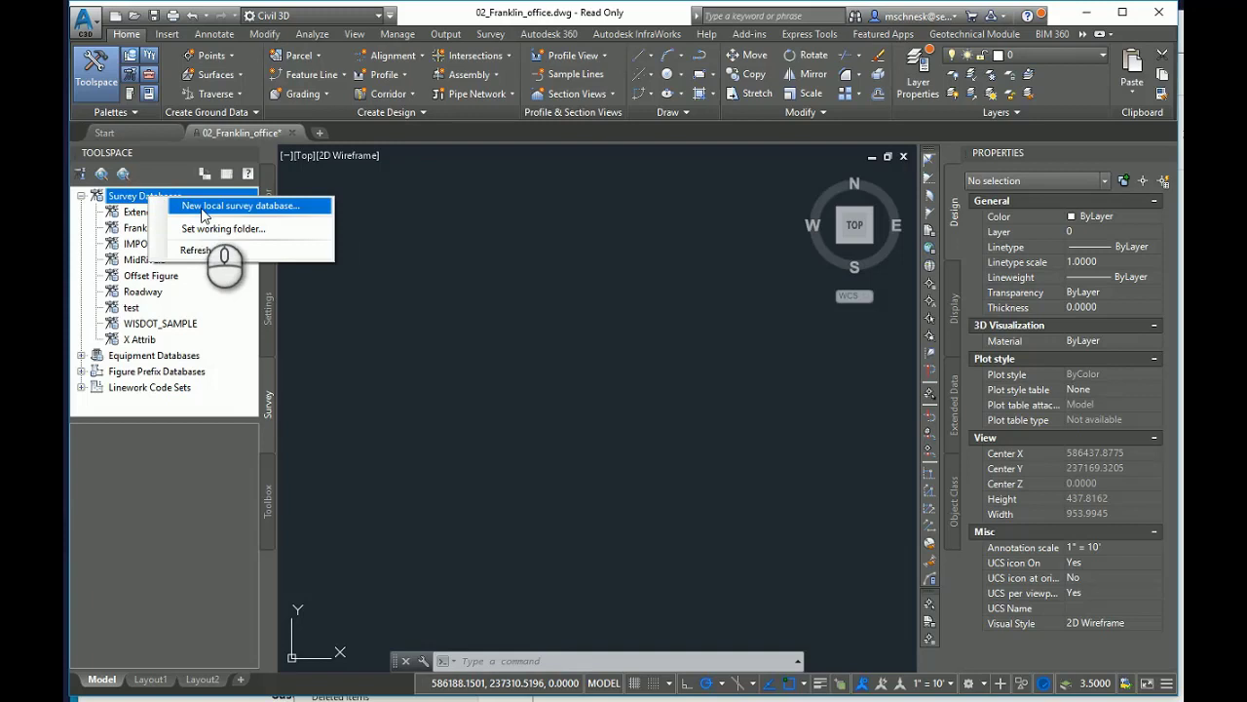
{"action": "left_click", "coordinate": [194, 203]}
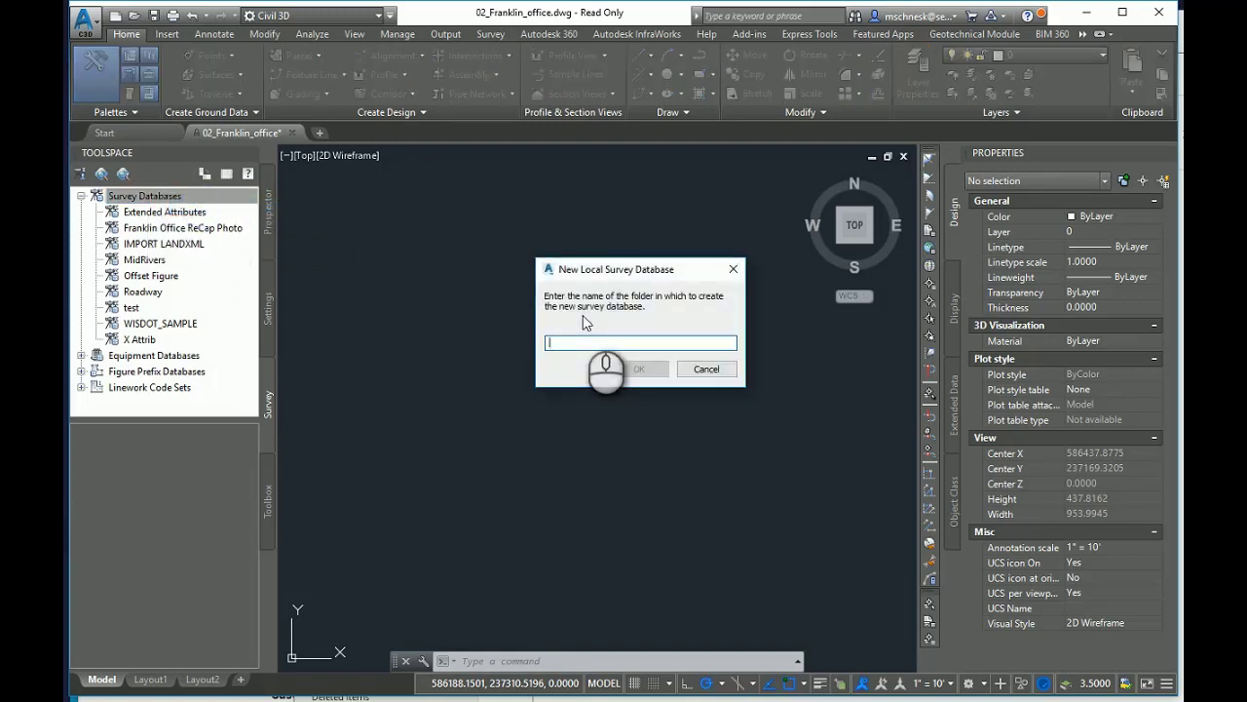
{"action": "type", "text": "Franklin Office"}
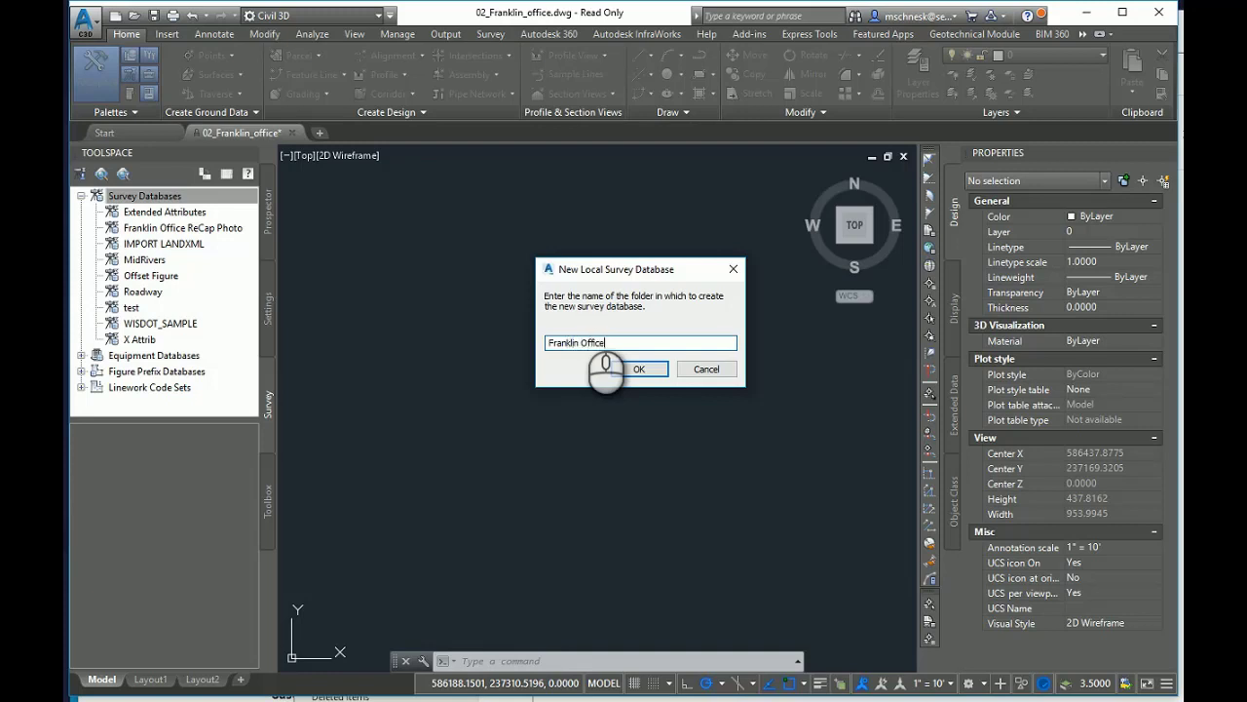
{"action": "left_click", "coordinate": [616, 368]}
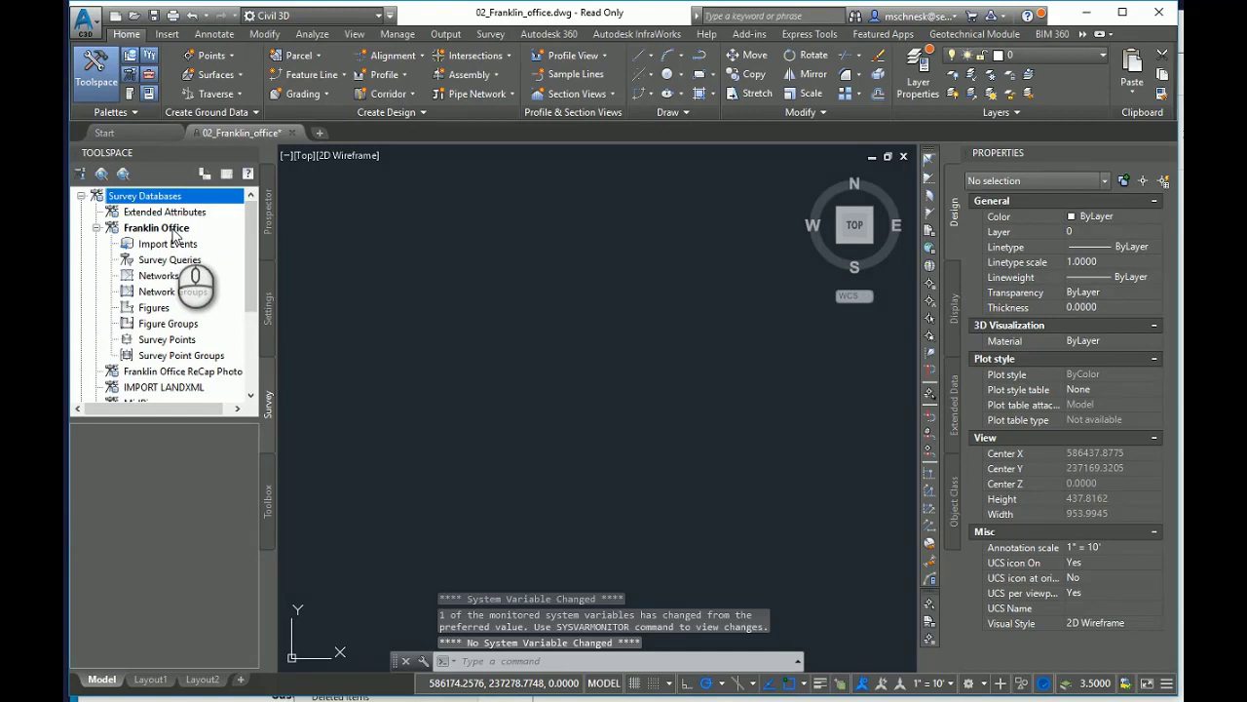
{"action": "right_click", "coordinate": [171, 232]}
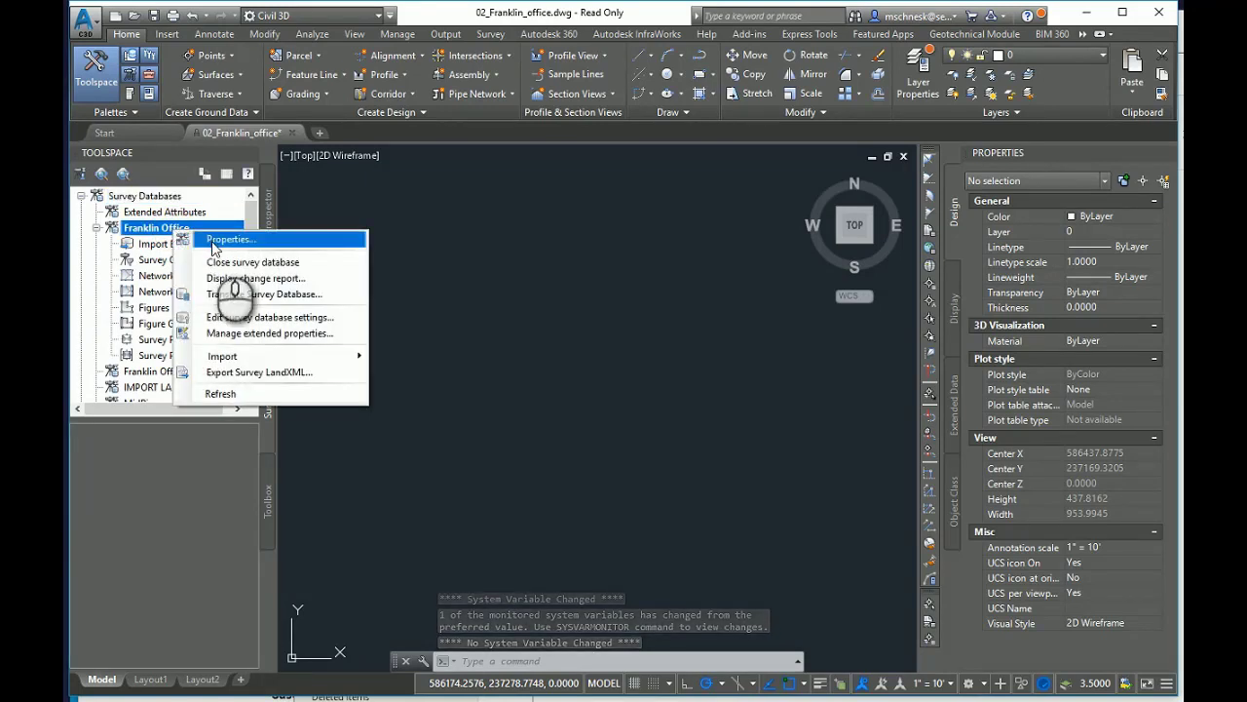
Set Franklin Office's database distance unit to US Foot and accept the settings
{"action": "left_click", "coordinate": [243, 320]}
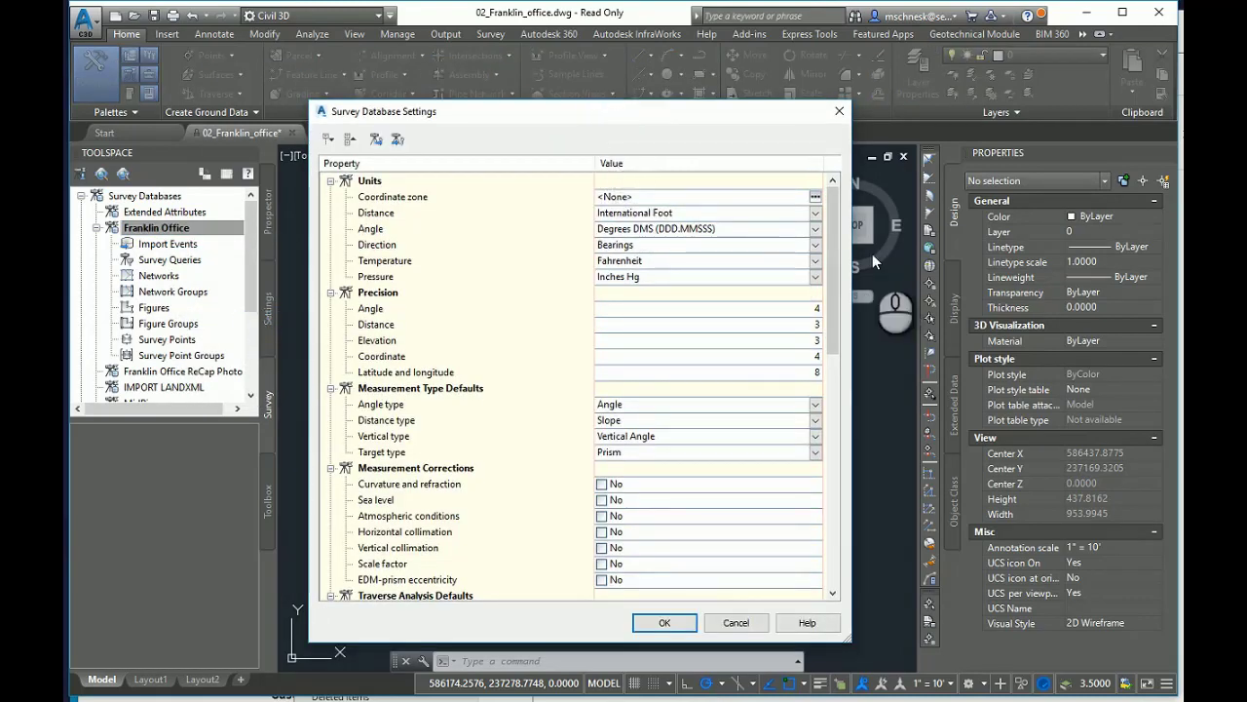
{"action": "scroll", "coordinate": [830, 332], "scroll_direction": "down", "scroll_amount": 4}
{"action": "left_click_drag", "start_coordinate": [830, 332], "coordinate": [851, 223]}
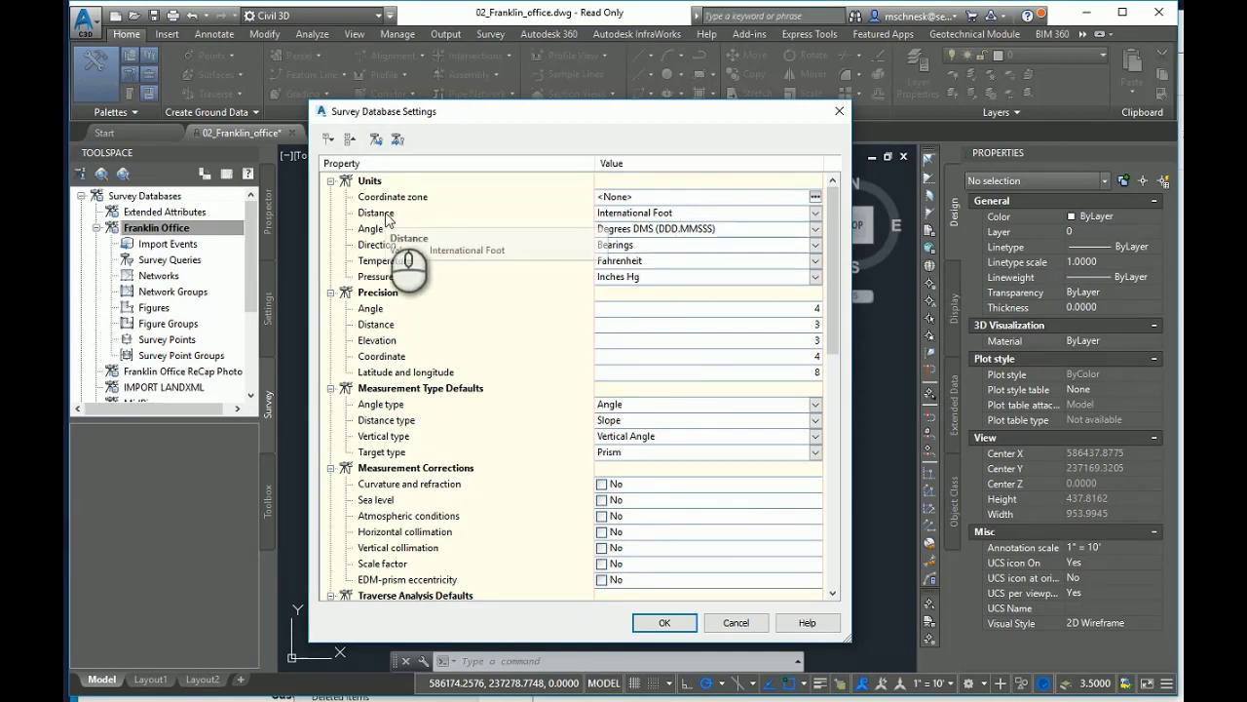
{"action": "left_click", "coordinate": [817, 214]}
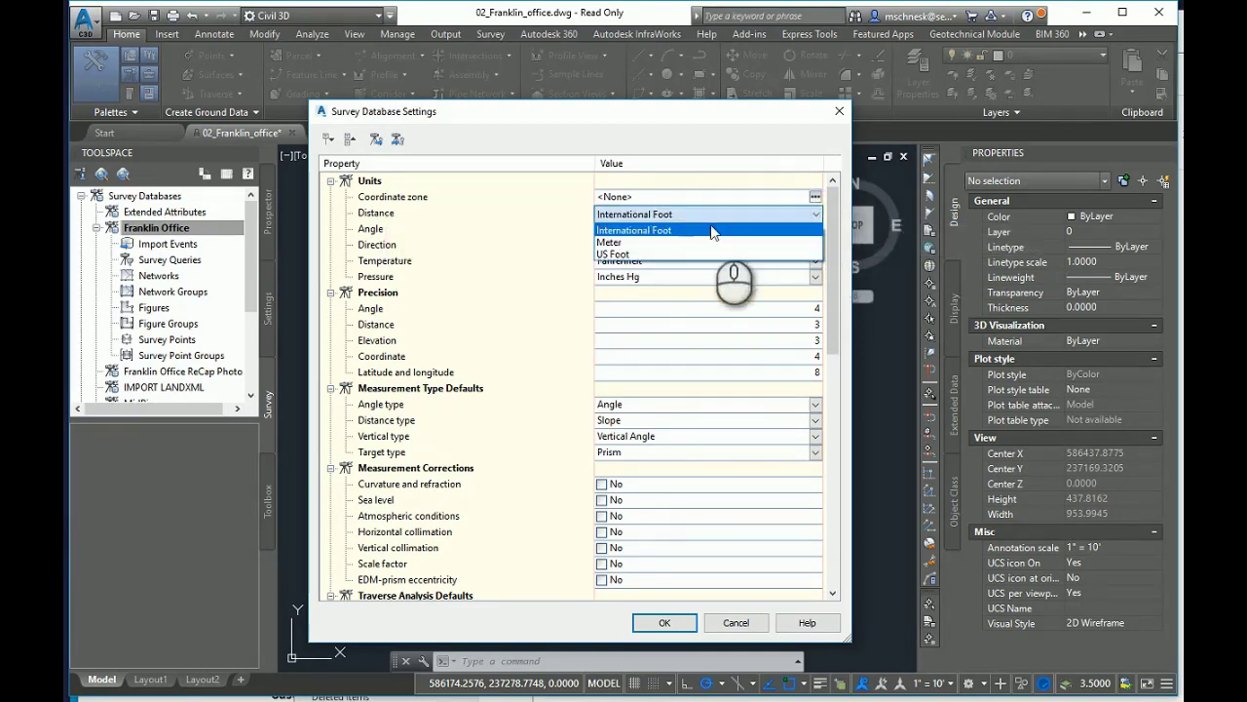
{"action": "left_click", "coordinate": [617, 254]}
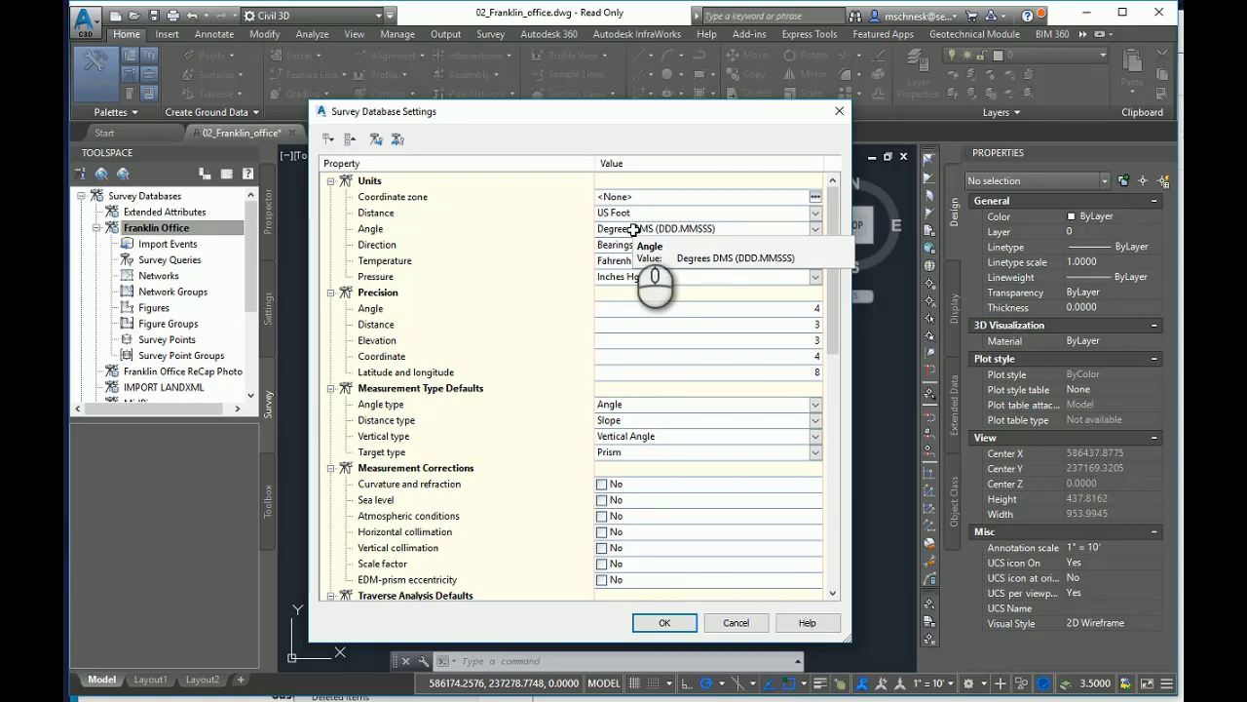
{"action": "left_click", "coordinate": [665, 621]}
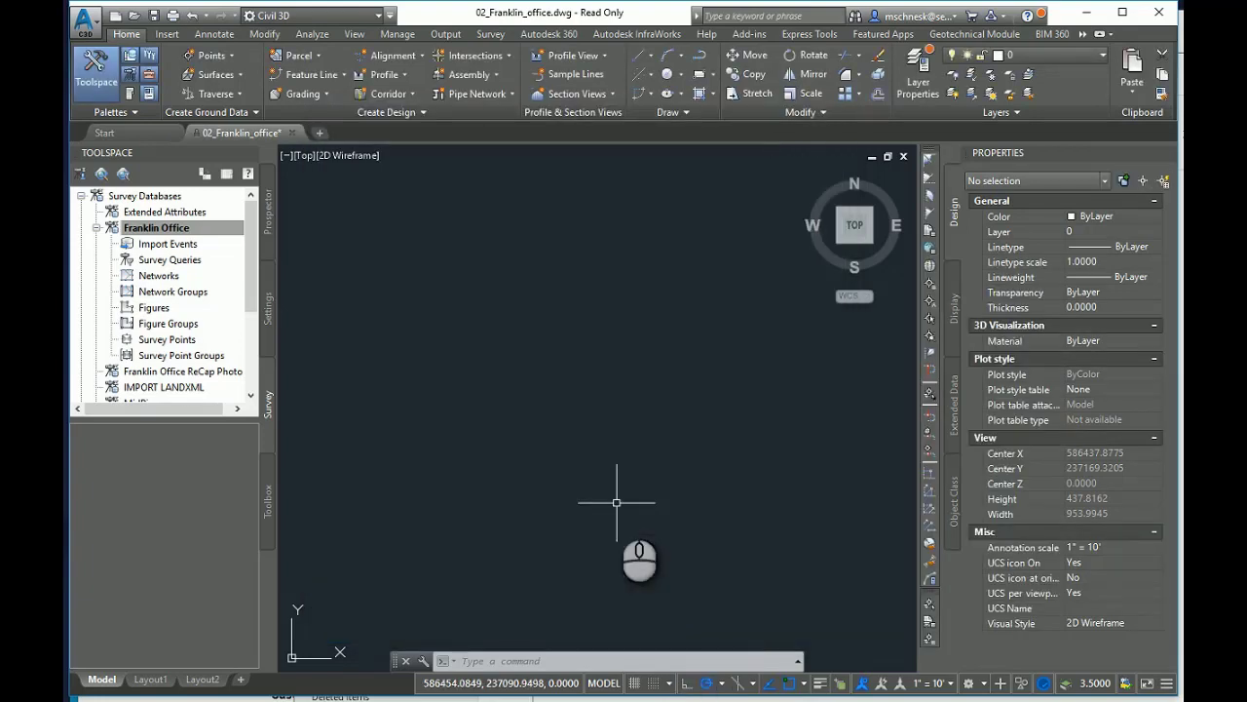
Create local survey database Franklin Office 2 and open its survey database settings
{"action": "right_click", "coordinate": [179, 196]}
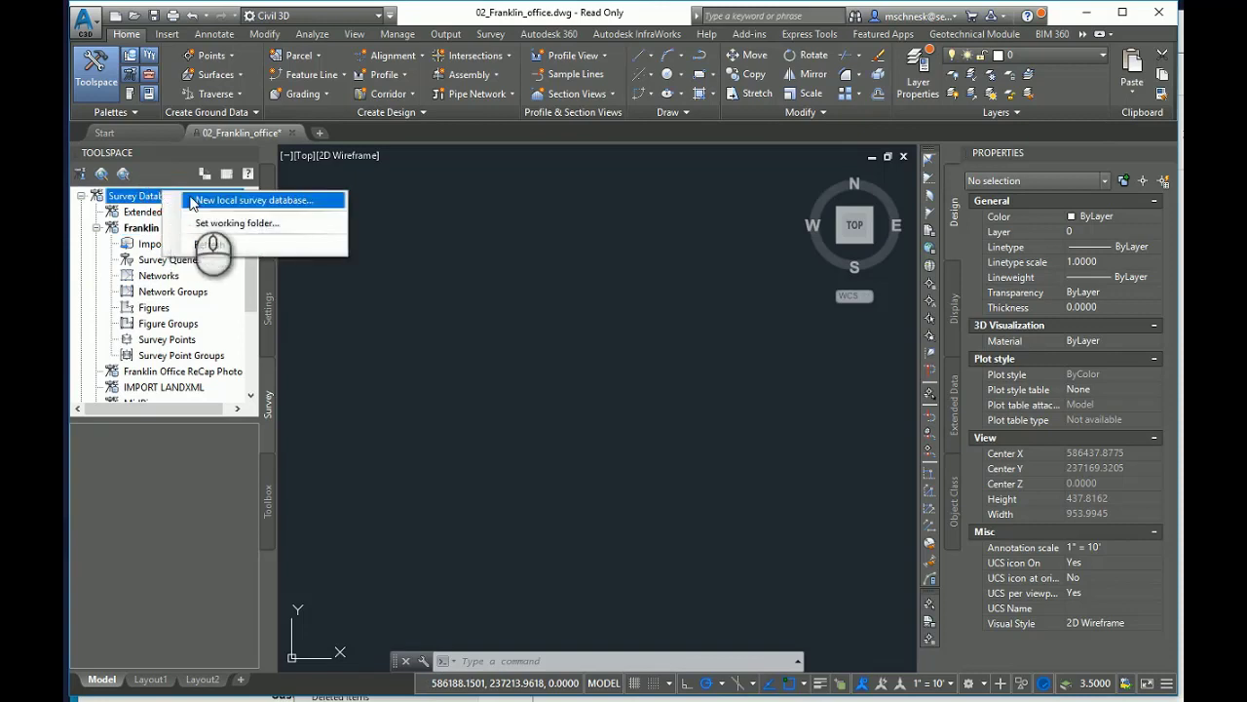
{"action": "left_click", "coordinate": [234, 200]}
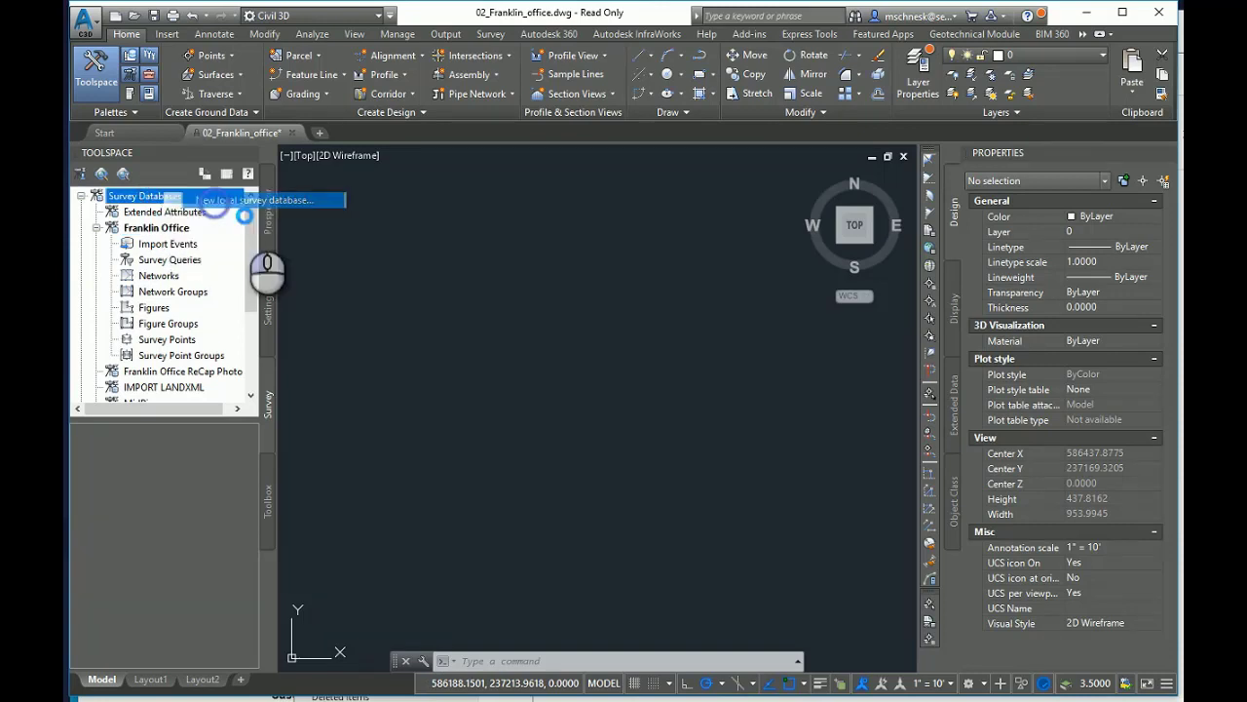
{"action": "type", "text": "Franklin Office 2"}
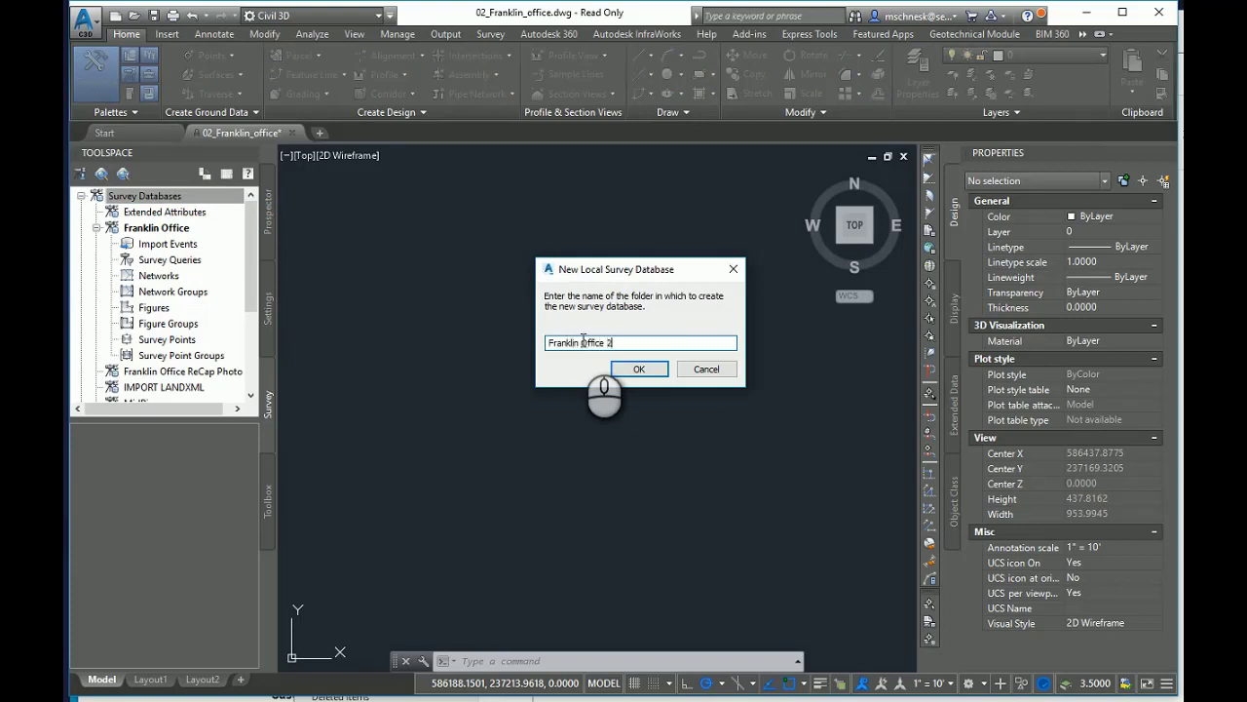
{"action": "key", "text": "Return"}
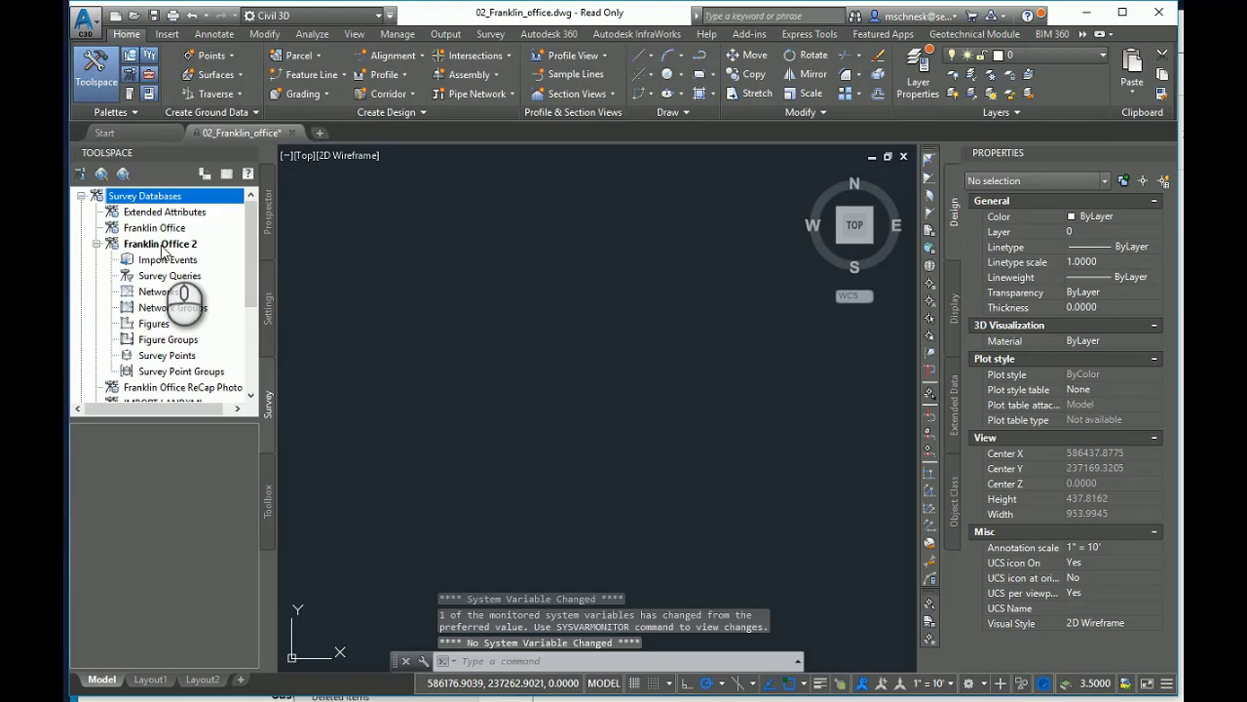
{"action": "right_click", "coordinate": [161, 246]}
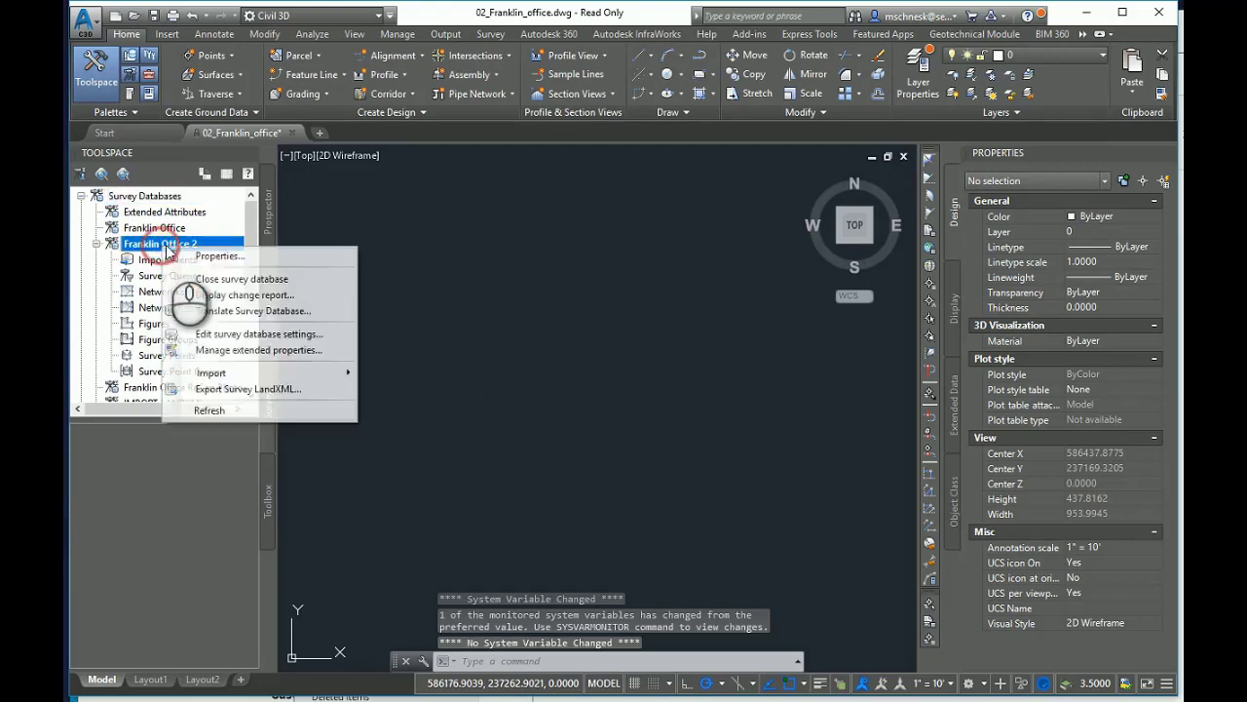
{"action": "left_click", "coordinate": [261, 335]}
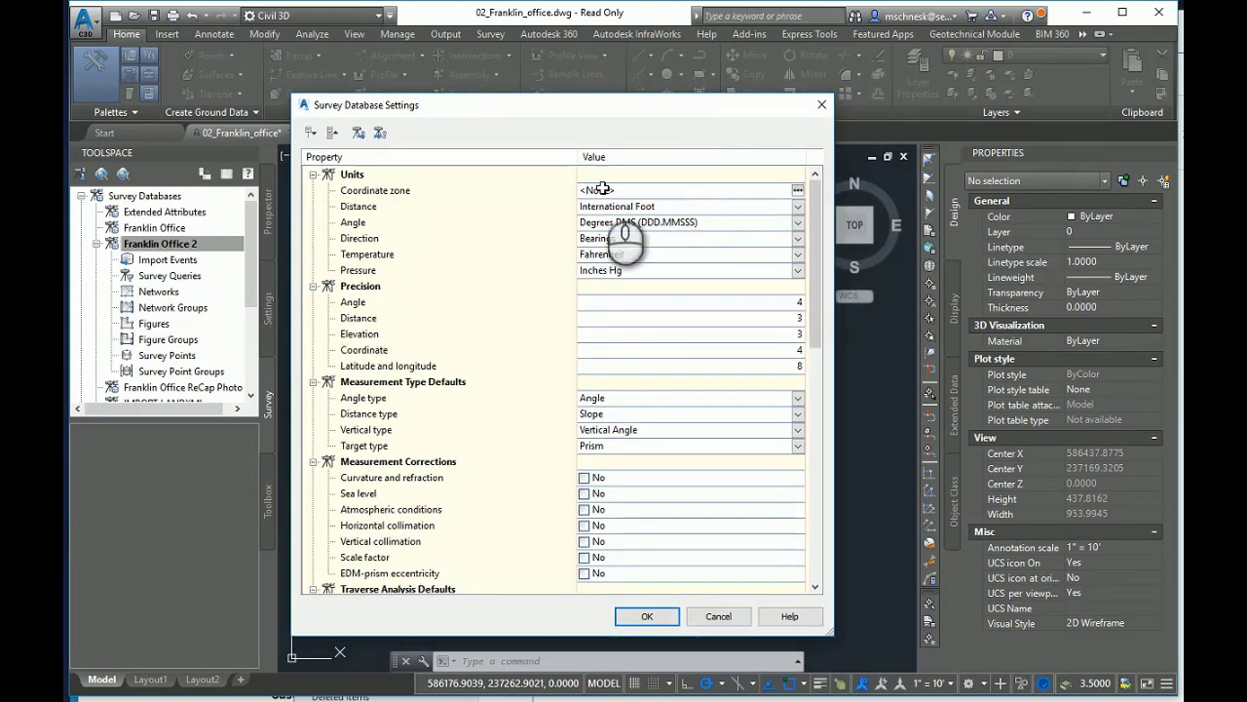
Change Franklin Office 2's Units > Distance from International Foot to US Foot
{"action": "left_click", "coordinate": [797, 207]}
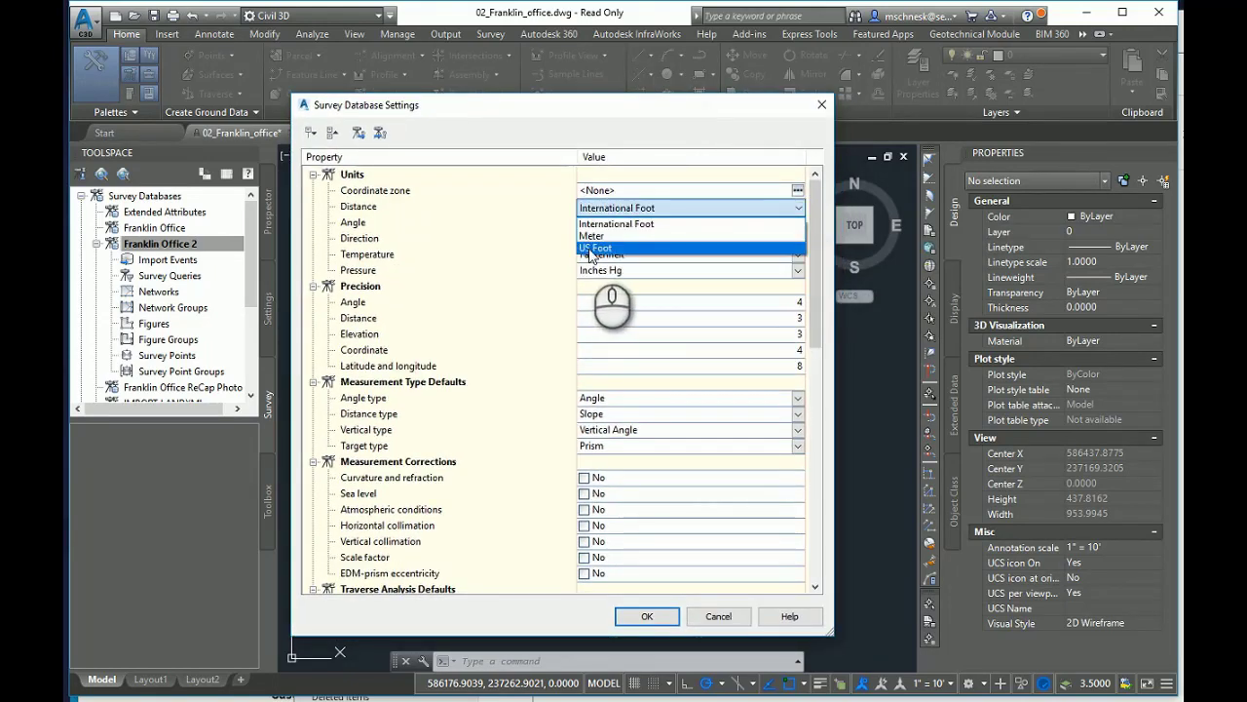
{"action": "left_click", "coordinate": [597, 248]}
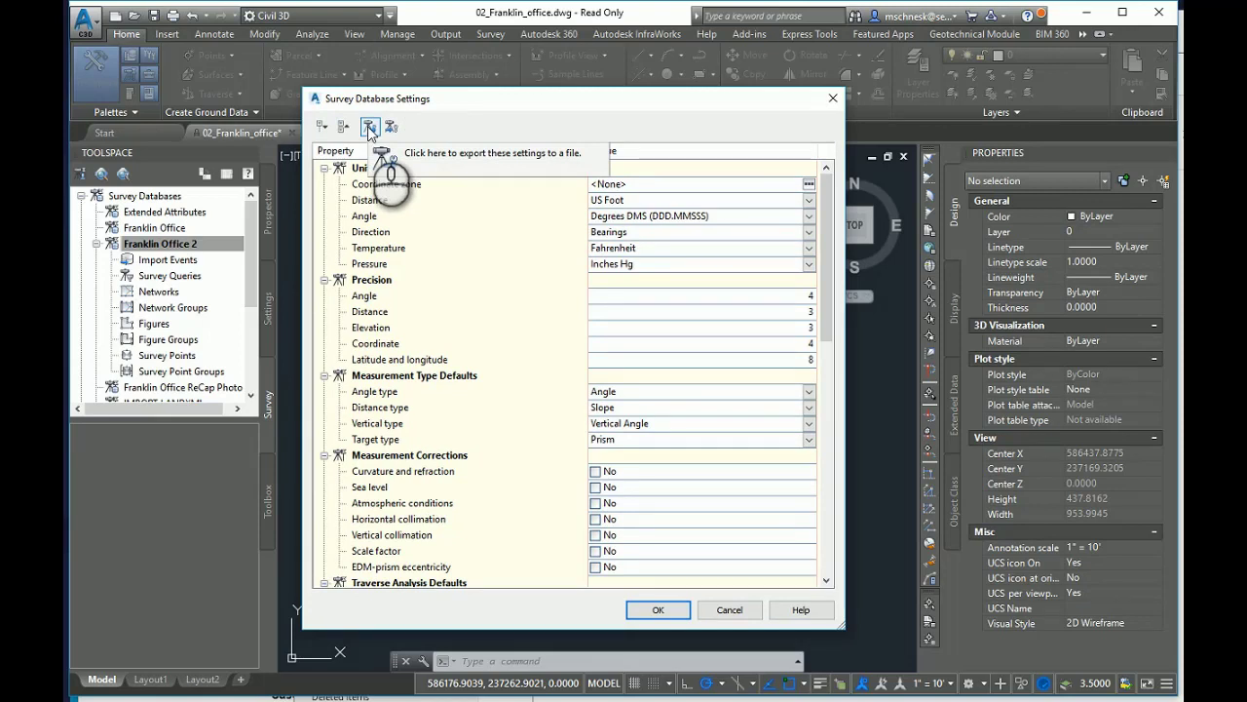
Export Franklin Office 2's settings as Survey Database Settings.sdb_set and accept the dialog
{"action": "left_click", "coordinate": [370, 128]}
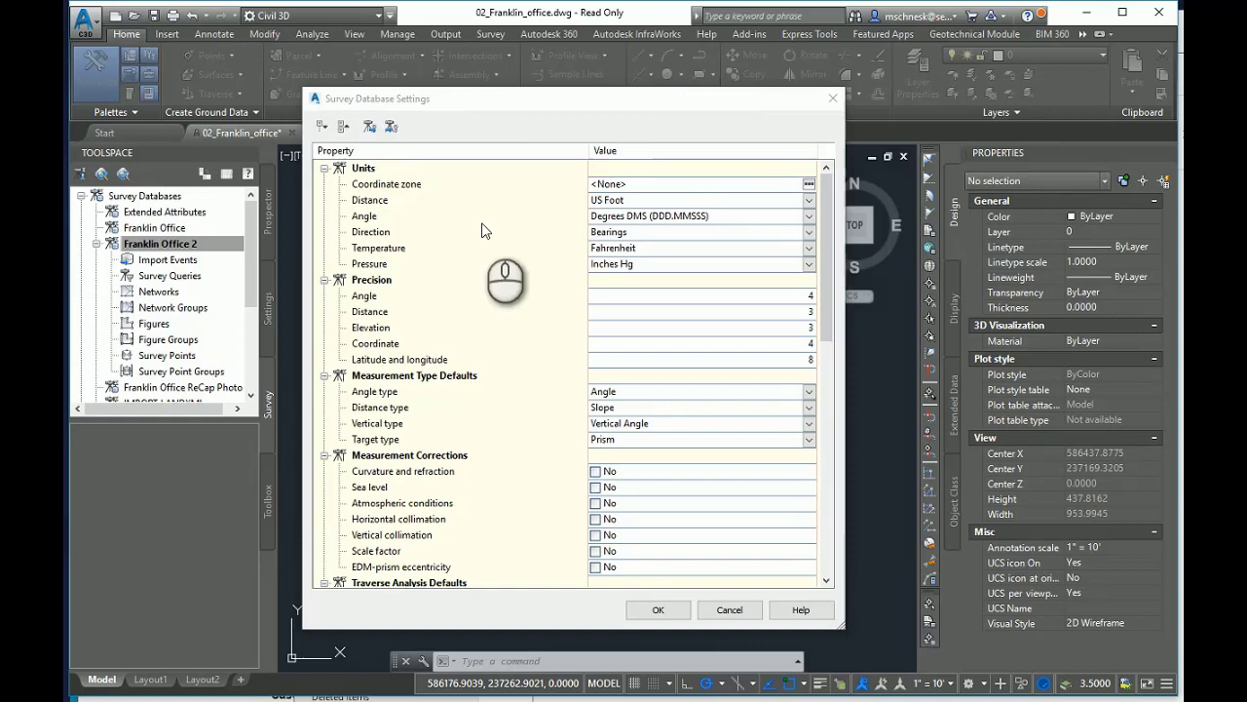
{"action": "left_click_drag", "start_coordinate": [523, 117], "coordinate": [505, 115]}
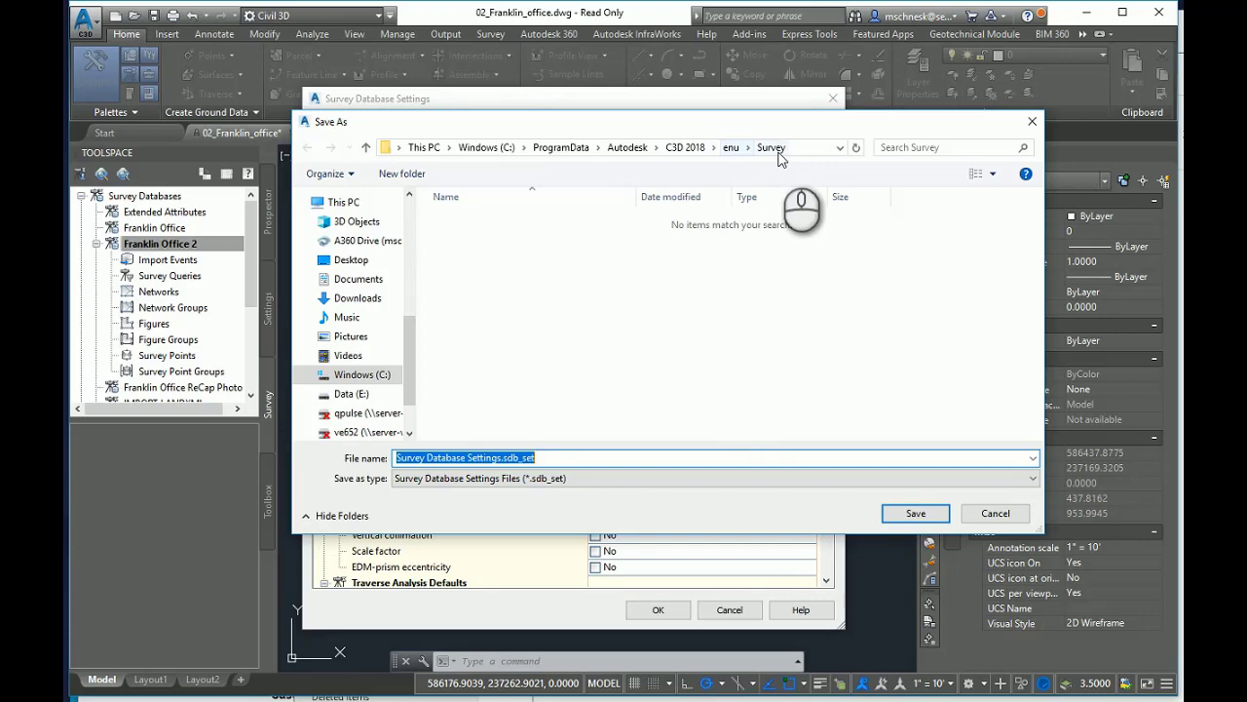
{"action": "left_click", "coordinate": [914, 515]}
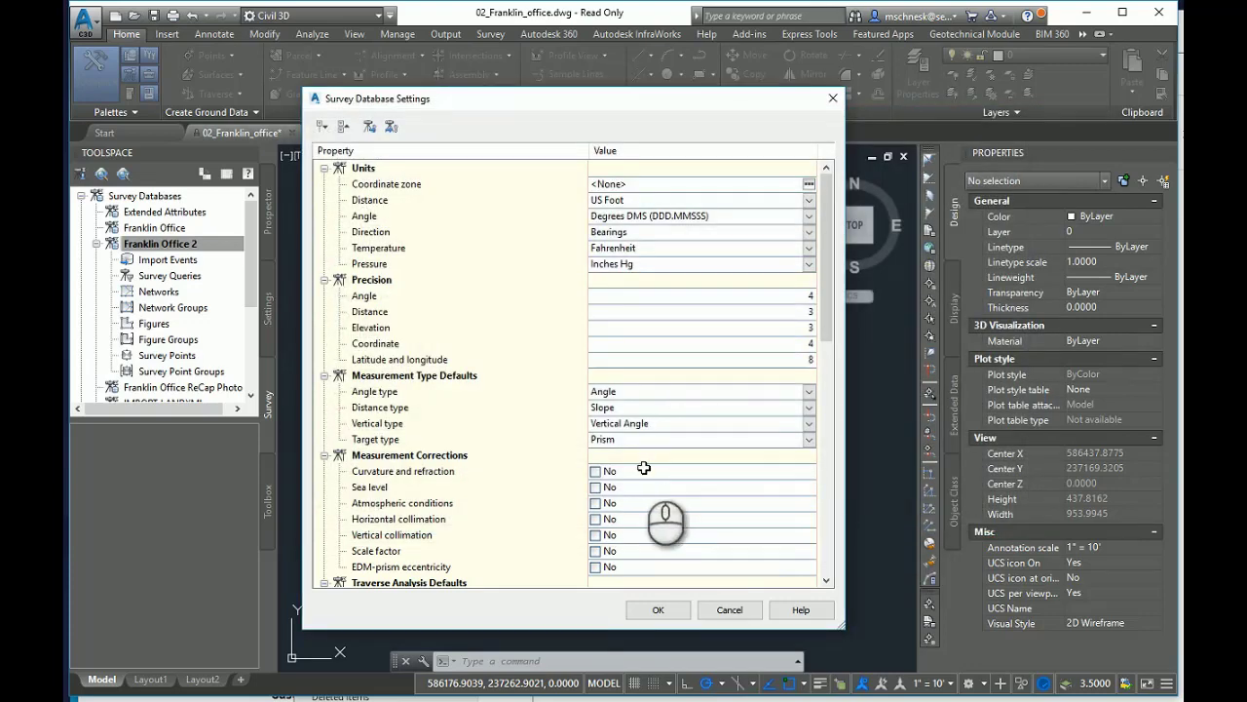
{"action": "left_click", "coordinate": [674, 611]}
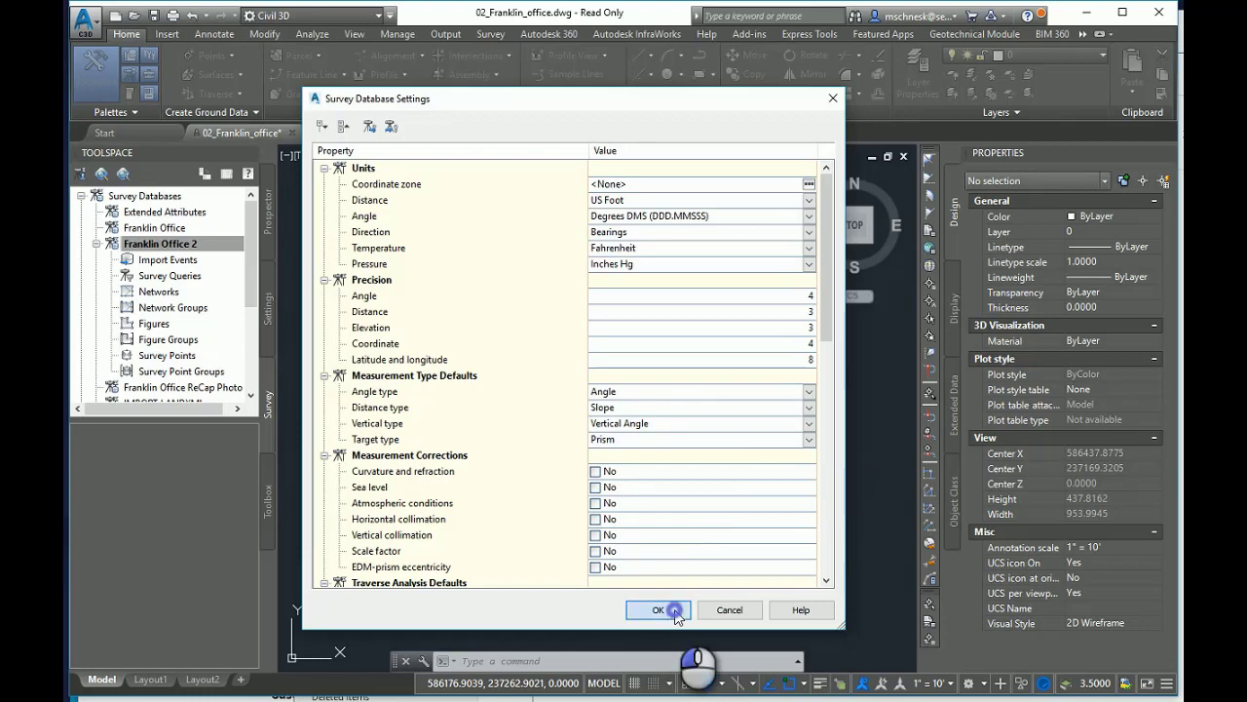
{"action": "left_click", "coordinate": [222, 245]}
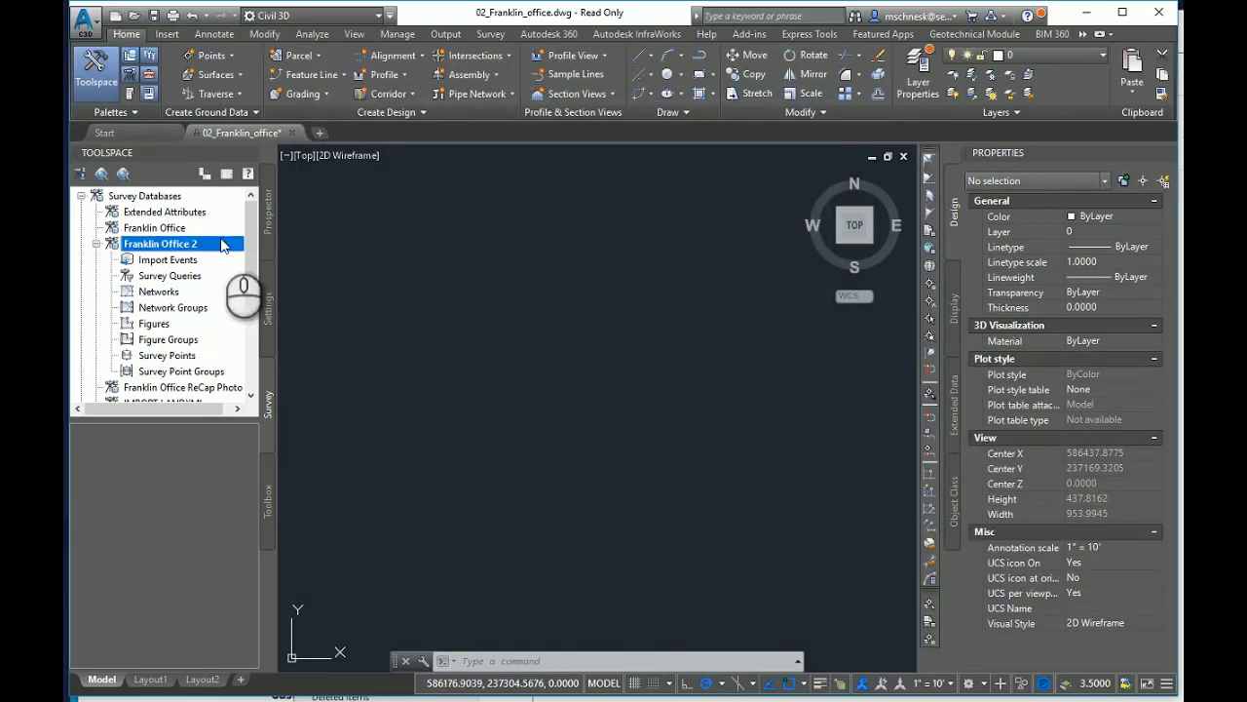
Import Survey Database Settings.sdb_set into Franklin Office 2's database settings and accept them
{"action": "right_click", "coordinate": [183, 241]}
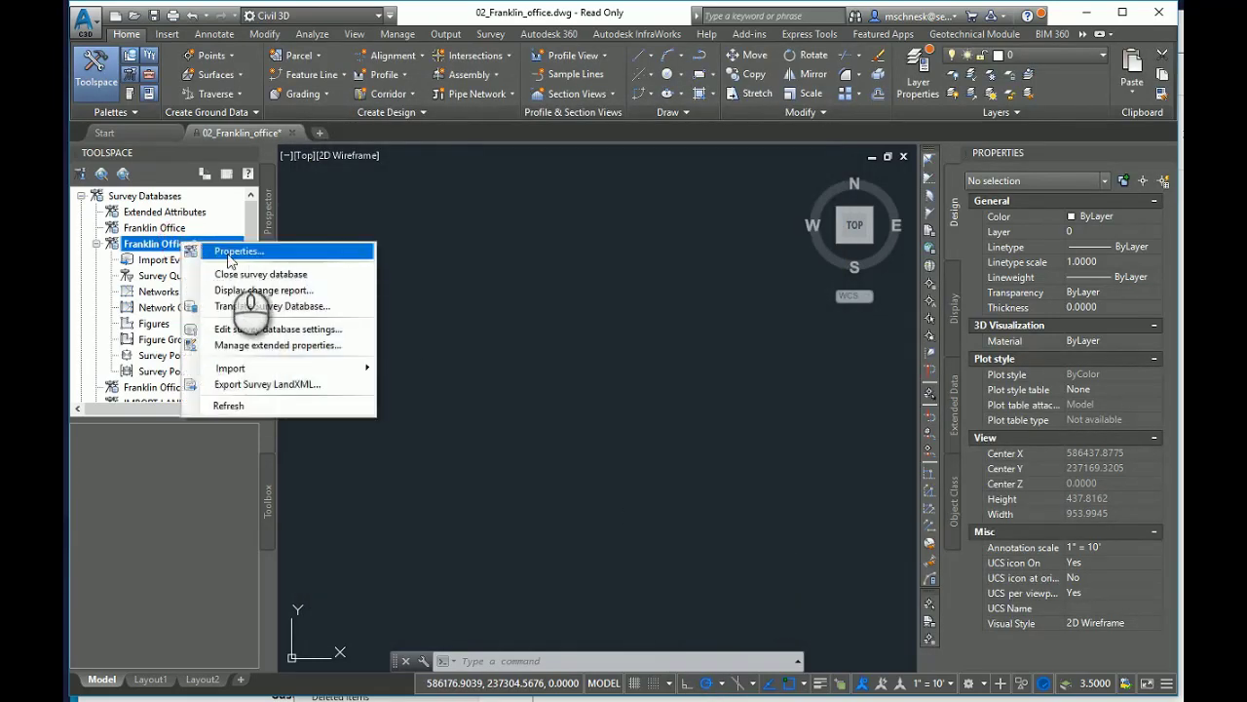
{"action": "left_click", "coordinate": [259, 330]}
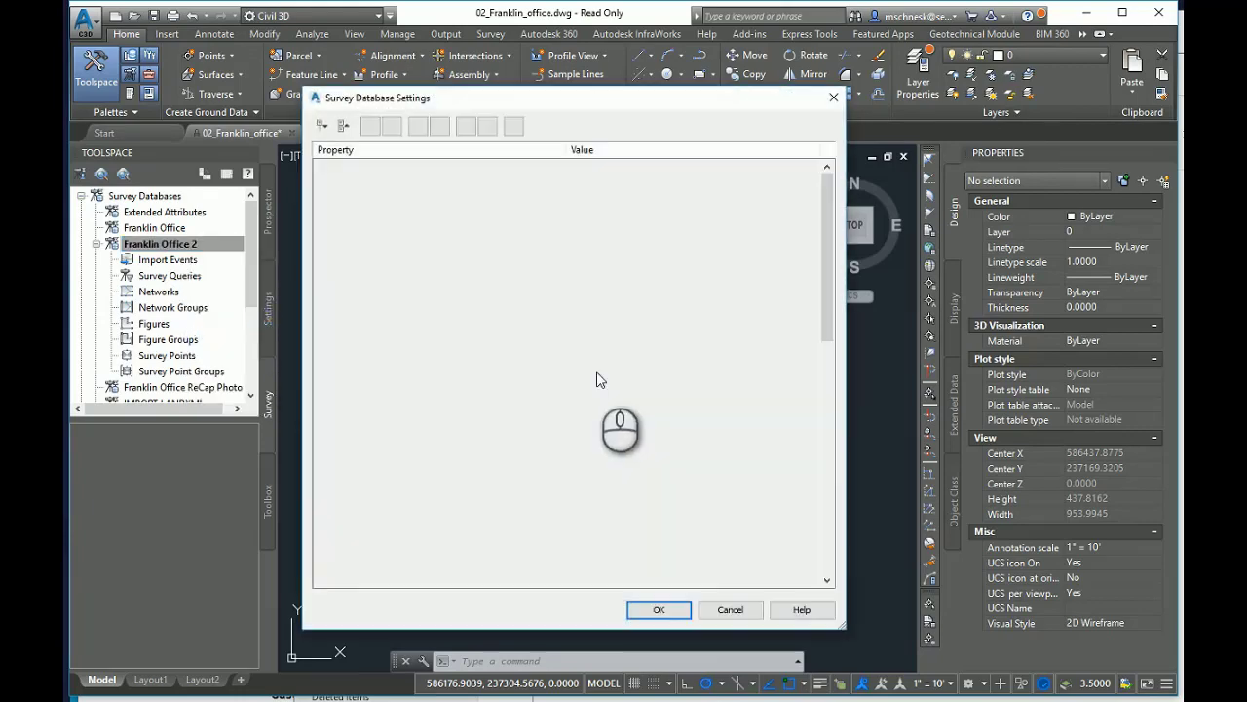
{"action": "left_click", "coordinate": [394, 128]}
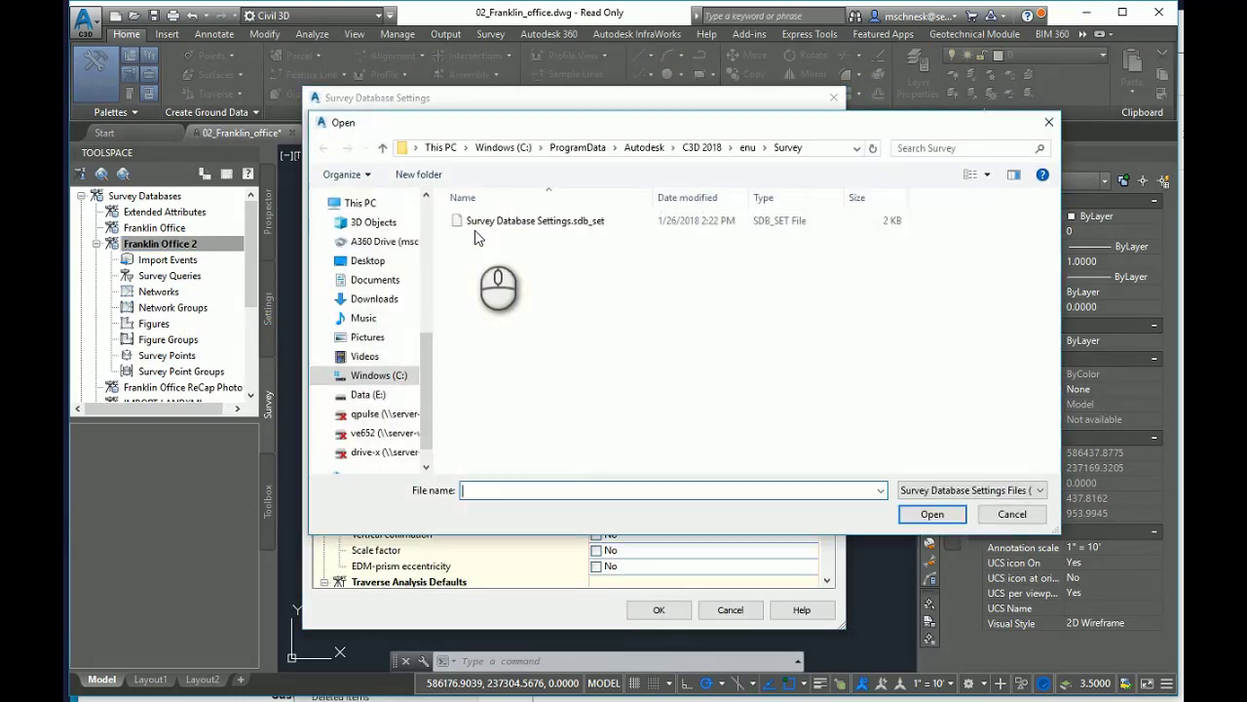
{"action": "left_click", "coordinate": [478, 220]}
{"action": "left_click", "coordinate": [932, 513]}
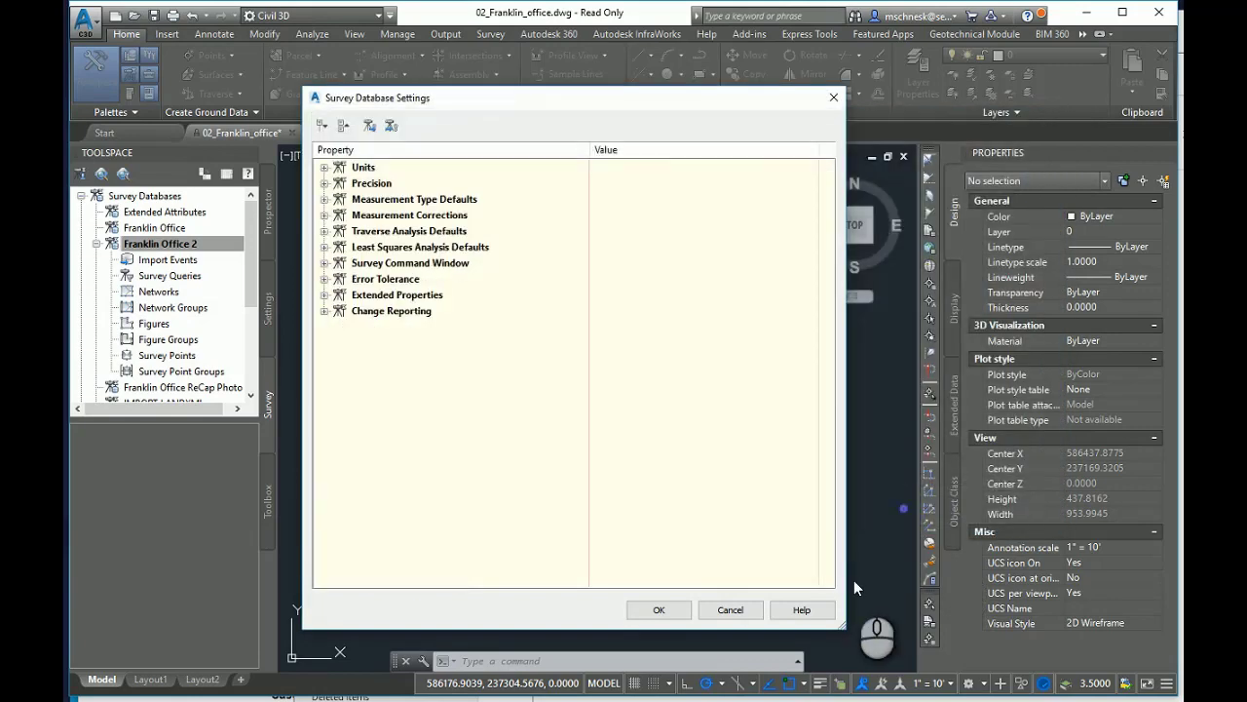
{"action": "left_click", "coordinate": [659, 609]}
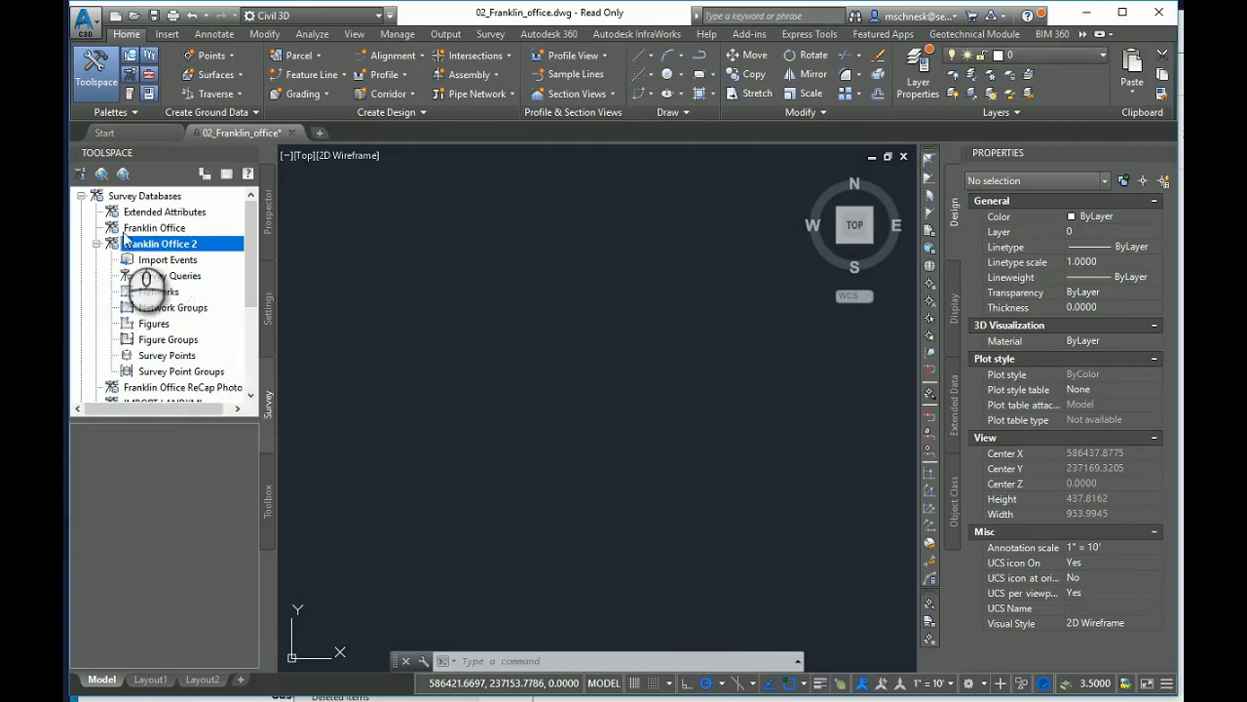
Choose Survey Database Settings as the default database settings in Survey User Settings
{"action": "left_click_drag", "start_coordinate": [136, 308], "coordinate": [201, 296]}
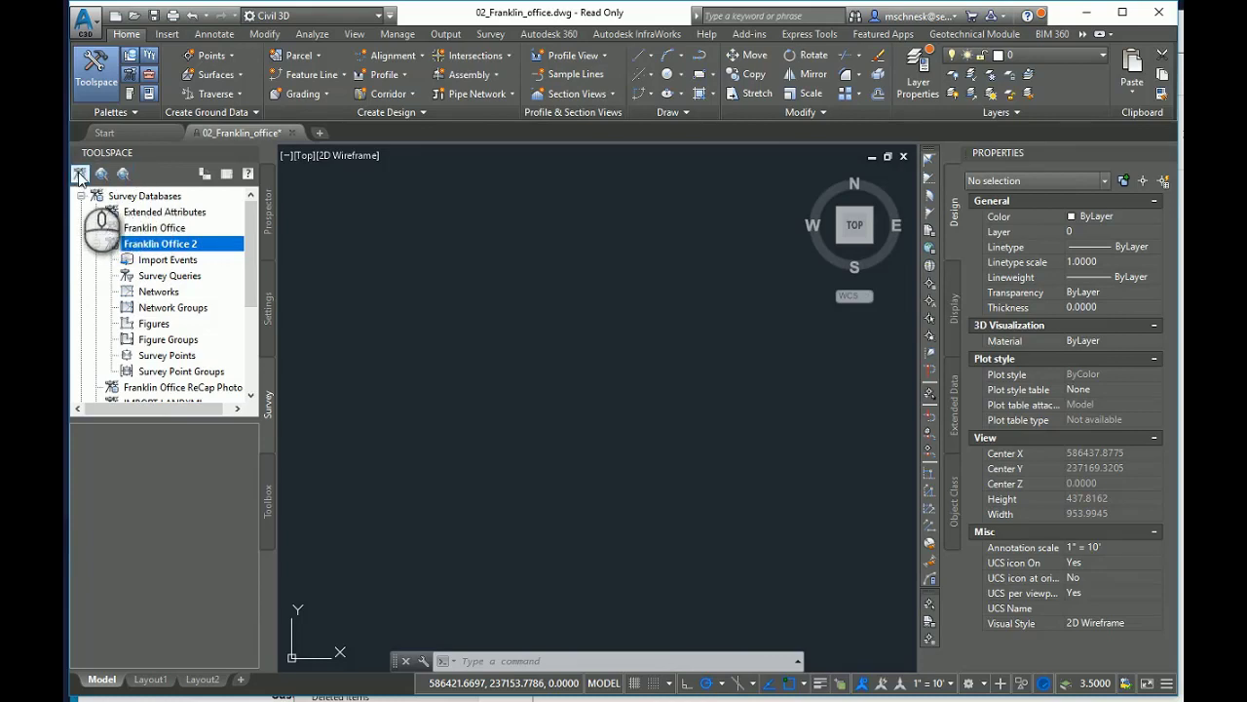
{"action": "left_click", "coordinate": [79, 175]}
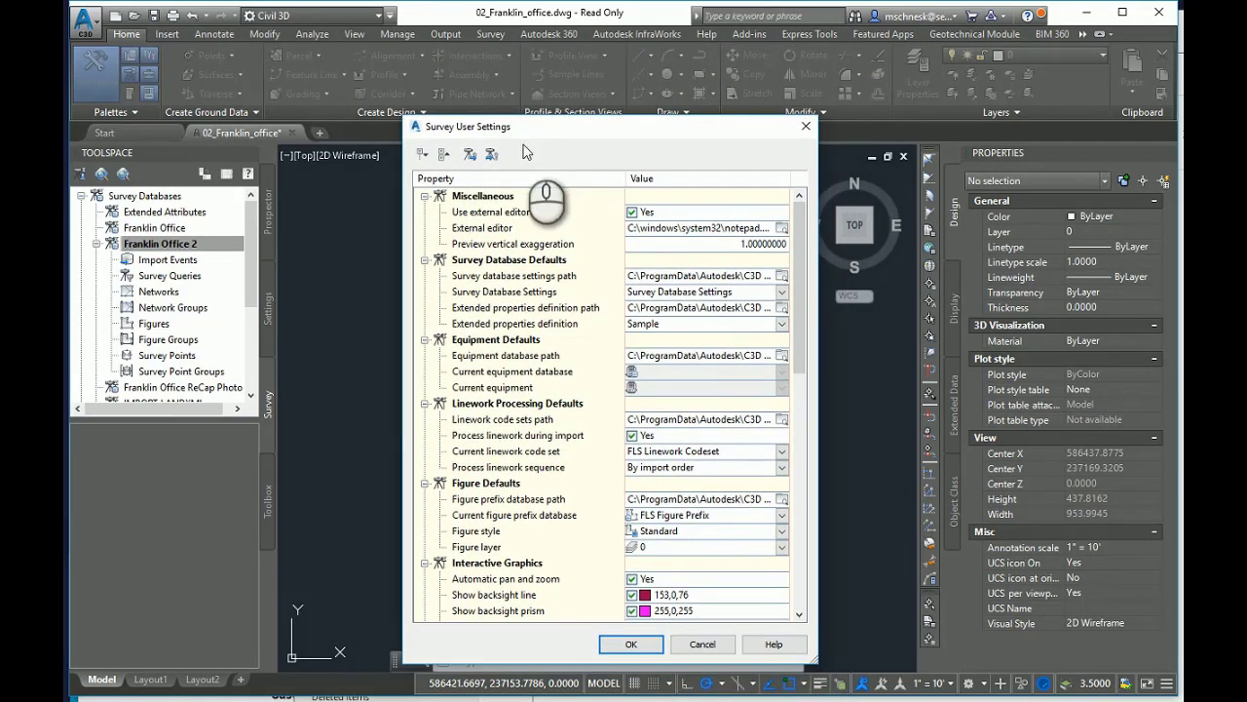
{"action": "left_click_drag", "start_coordinate": [793, 285], "coordinate": [794, 370]}
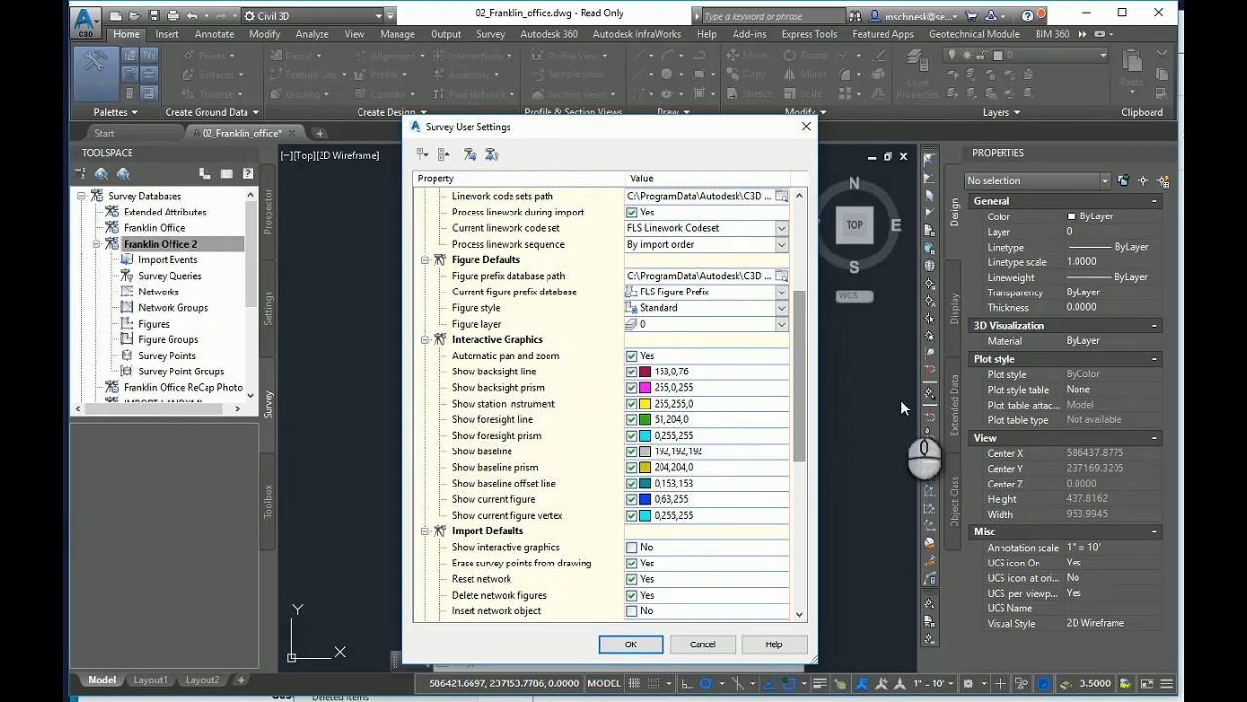
{"action": "left_click_drag", "start_coordinate": [799, 401], "coordinate": [809, 325]}
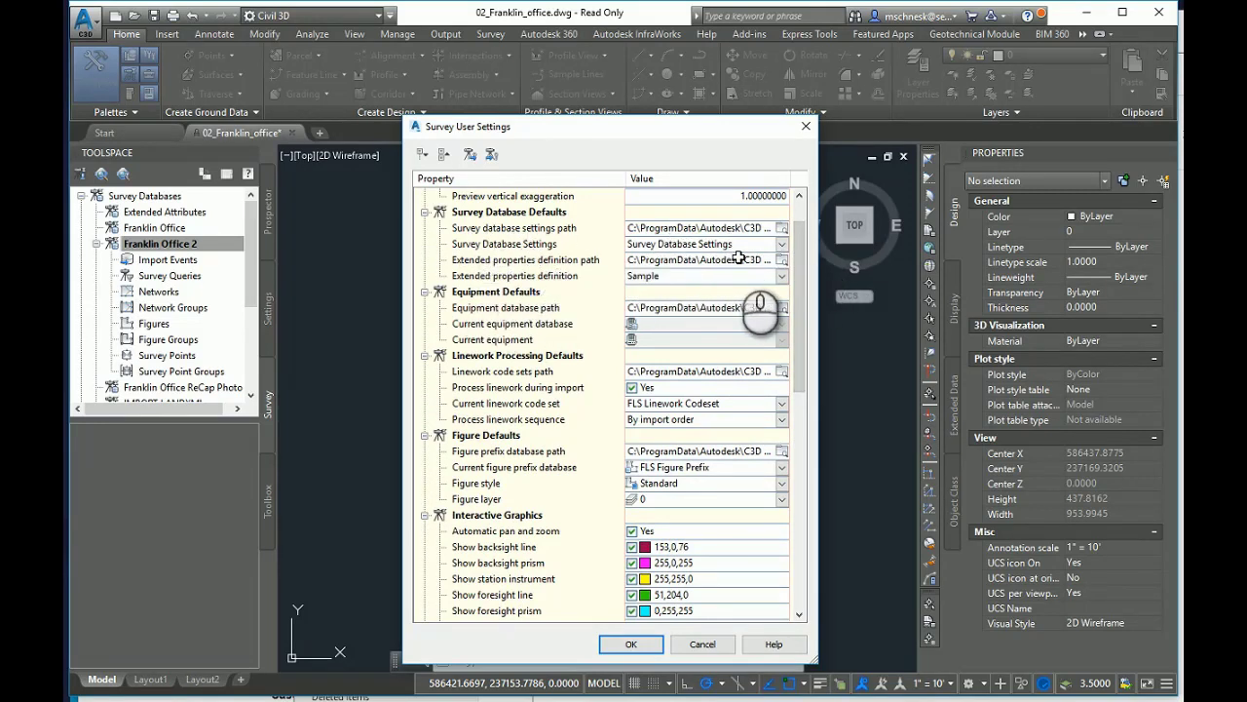
{"action": "left_click", "coordinate": [782, 245]}
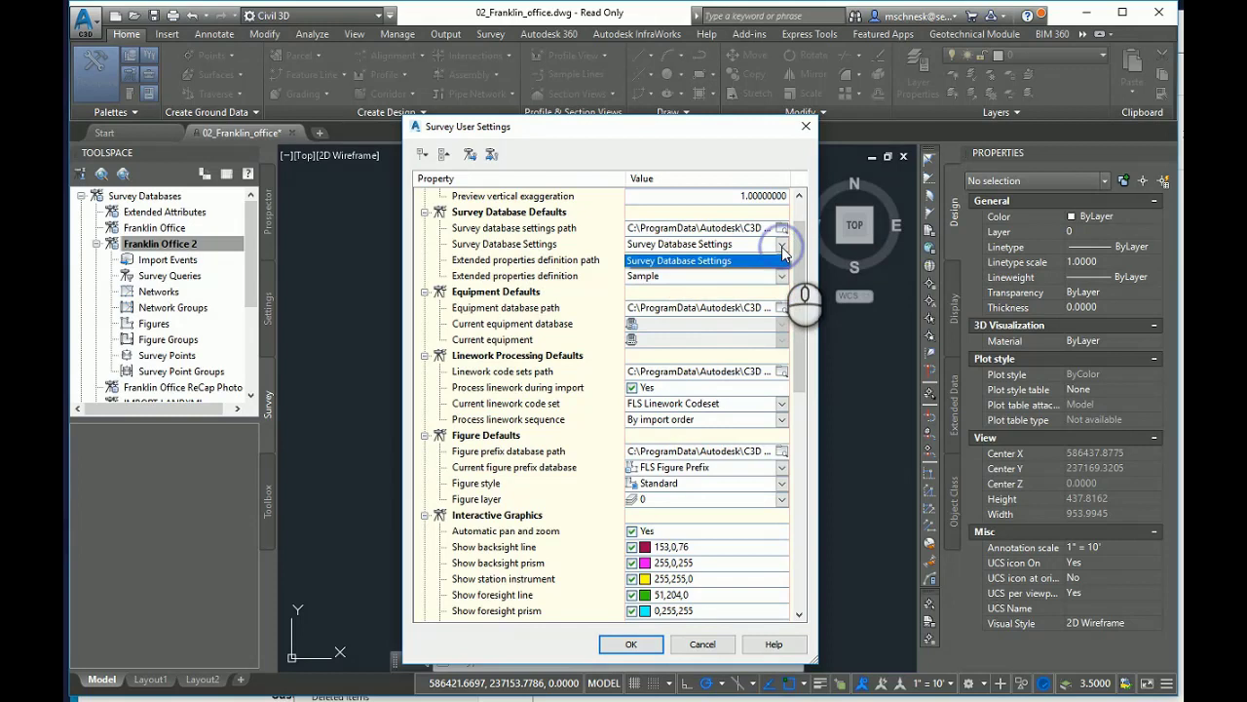
{"action": "left_click", "coordinate": [671, 262]}
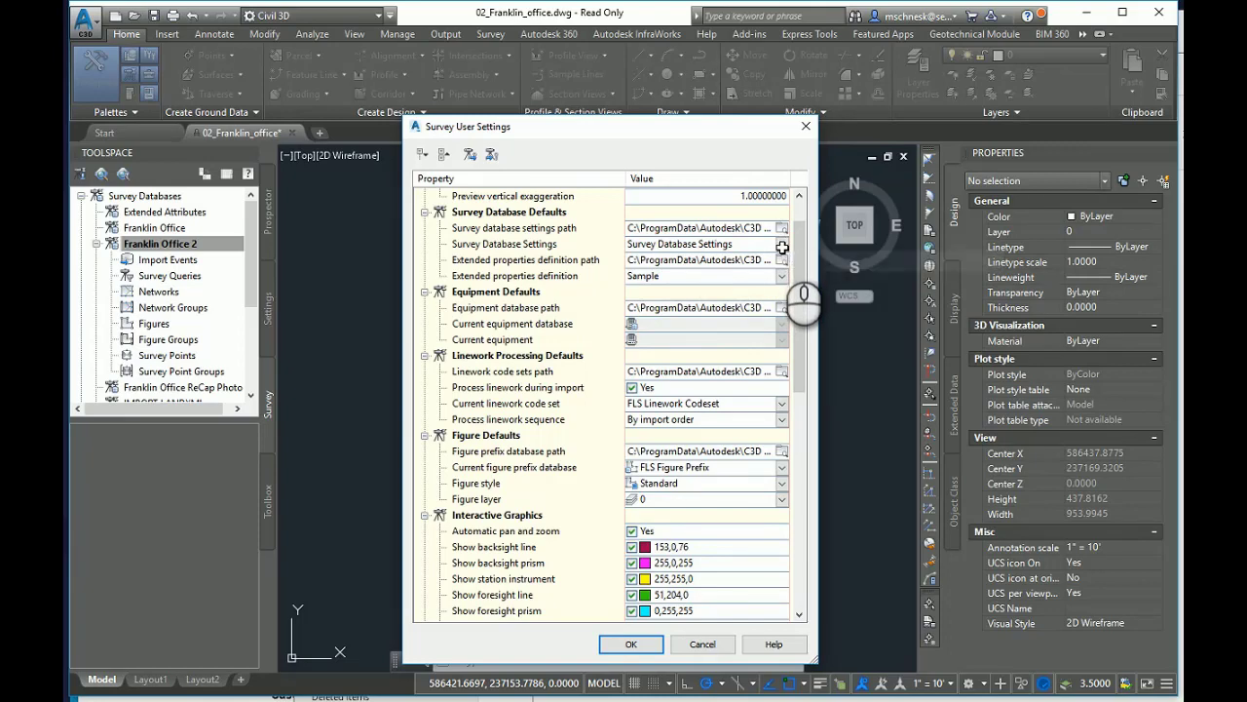
{"action": "left_click", "coordinate": [640, 643]}
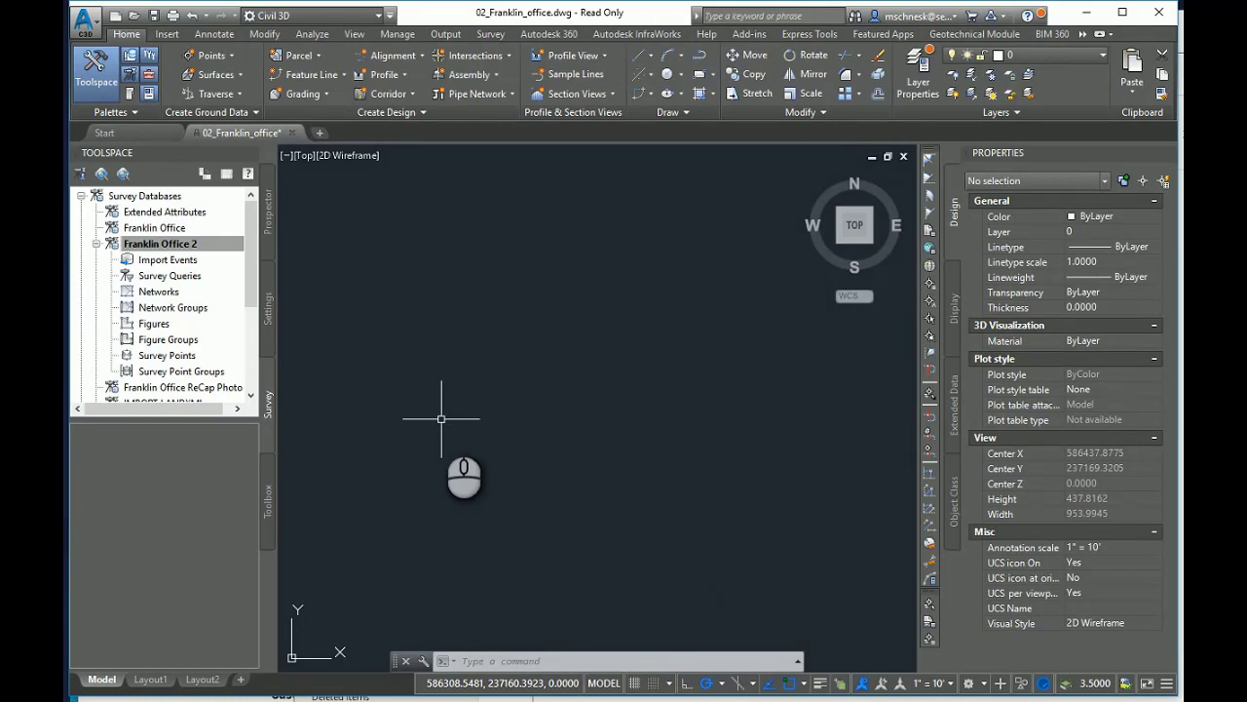
Create a third local survey database named Franklin Office 3
{"action": "right_click", "coordinate": [142, 196]}
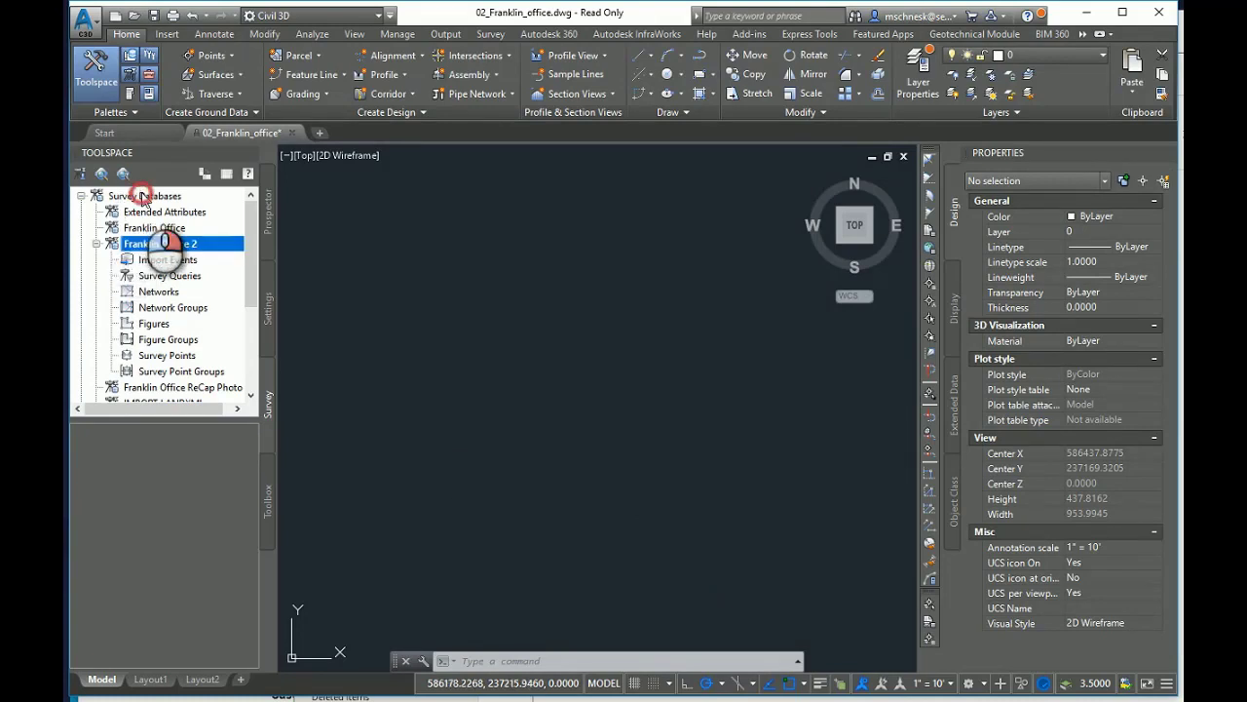
{"action": "left_click", "coordinate": [186, 204]}
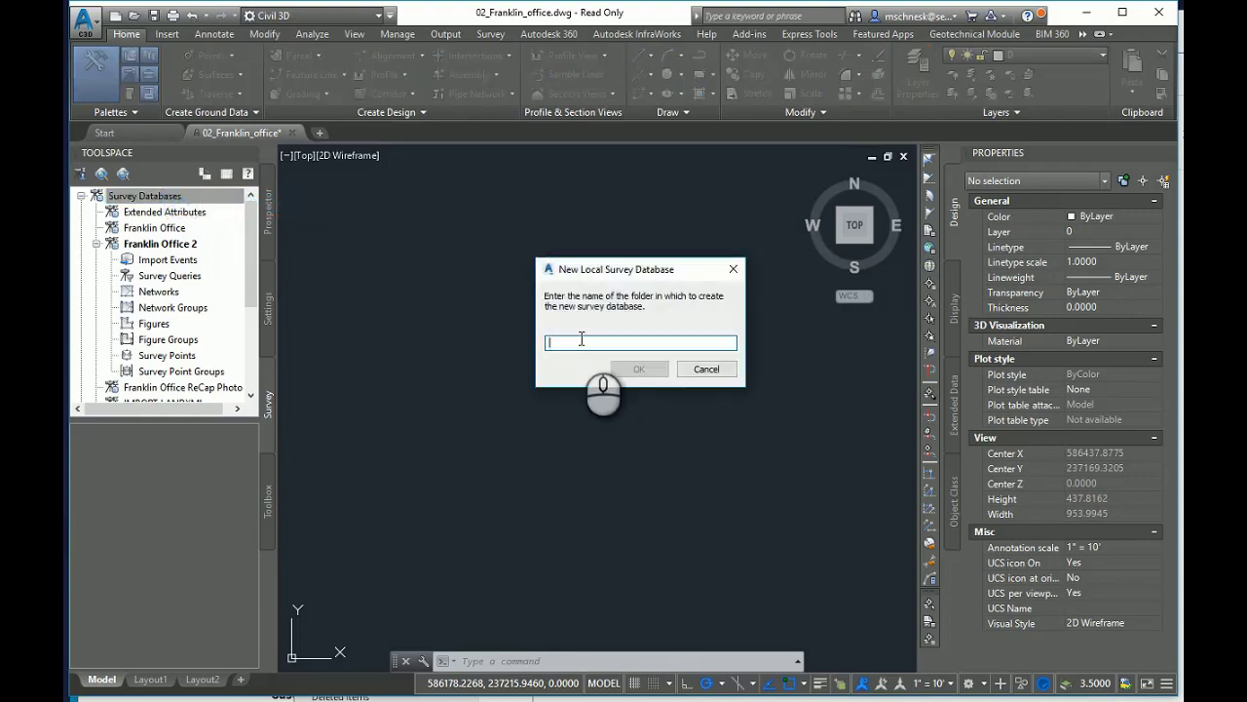
{"action": "type", "text": "Franklin Office 3"}
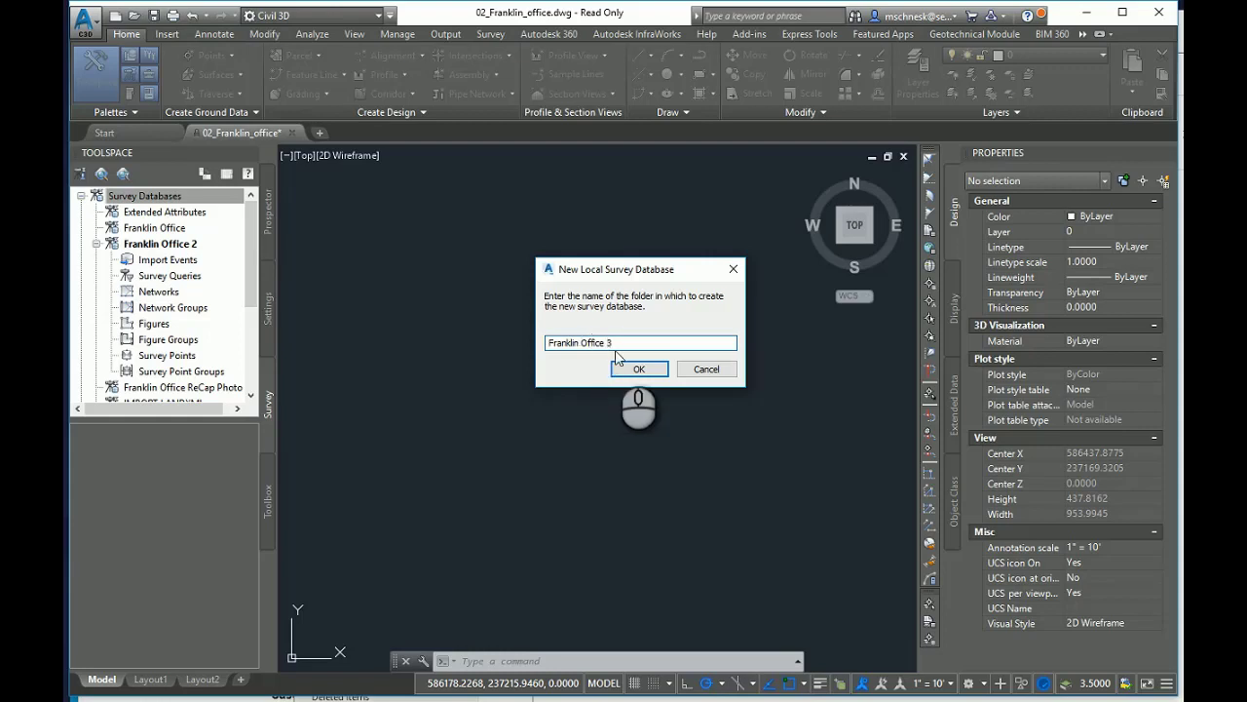
{"action": "left_click", "coordinate": [640, 369]}
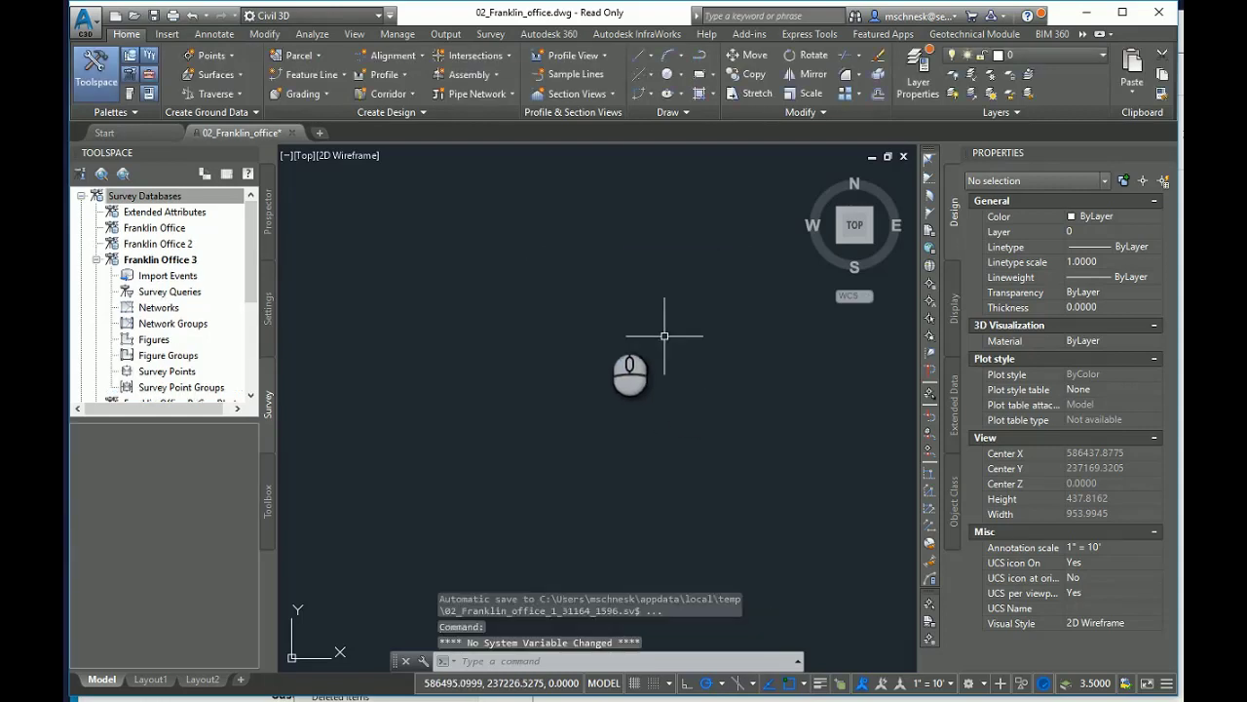
Open Franklin Office 3's database settings to check its US Foot distance units
{"action": "right_click", "coordinate": [176, 260]}
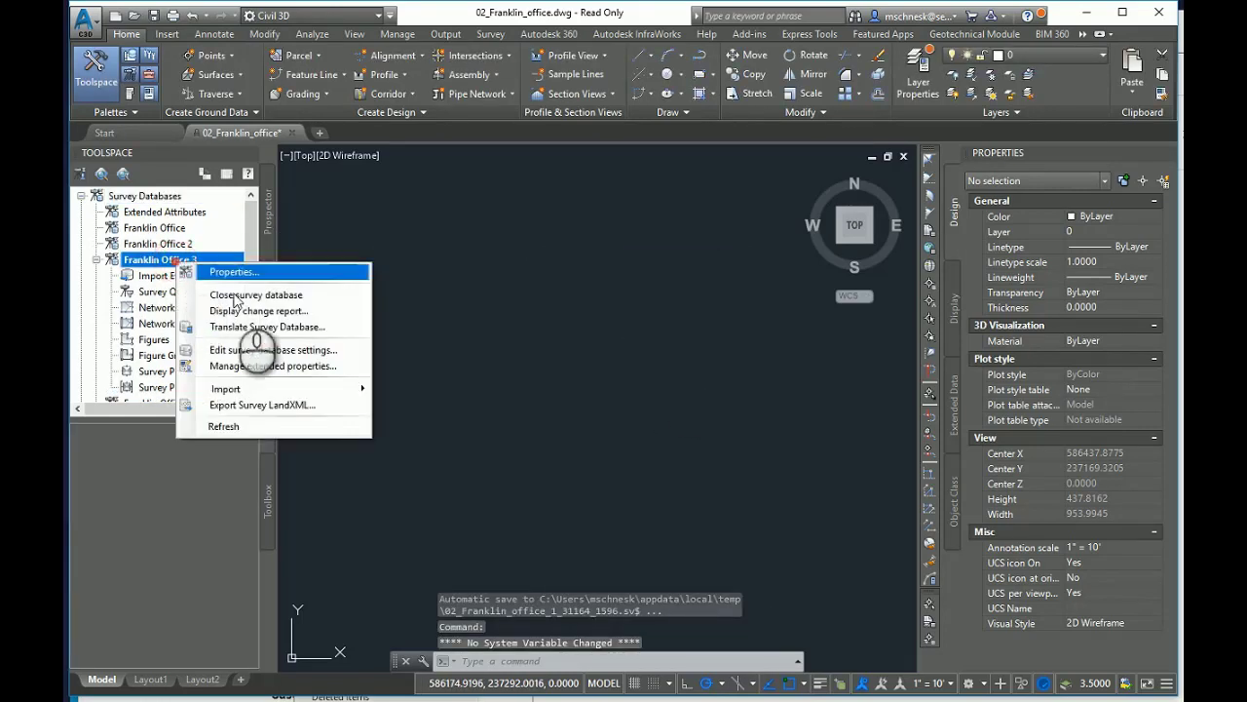
{"action": "left_click", "coordinate": [256, 350]}
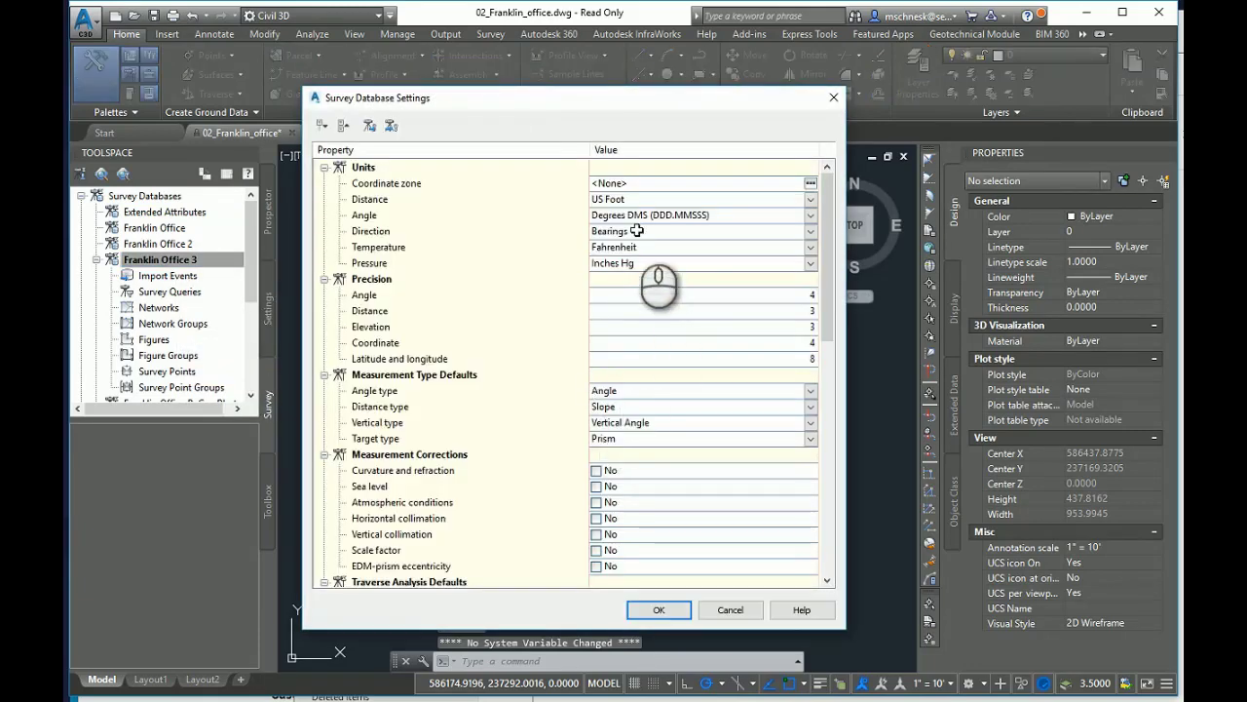